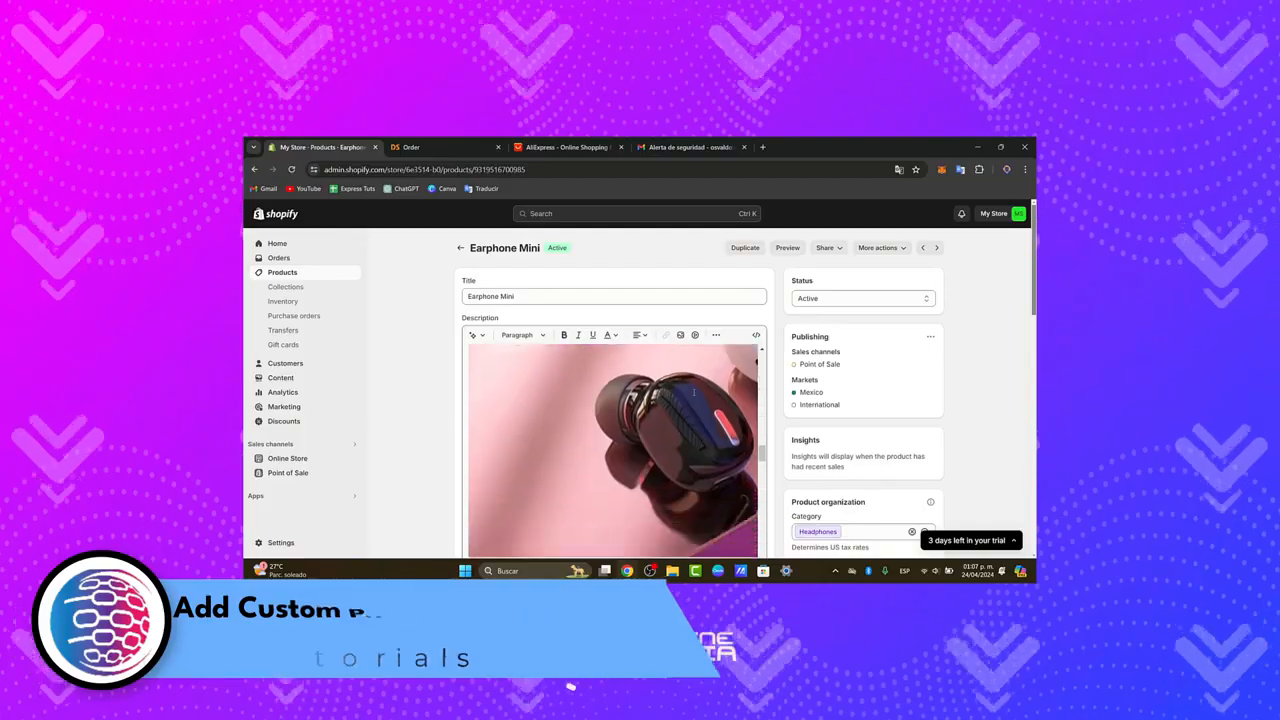
scroll(693, 392, down, 5)
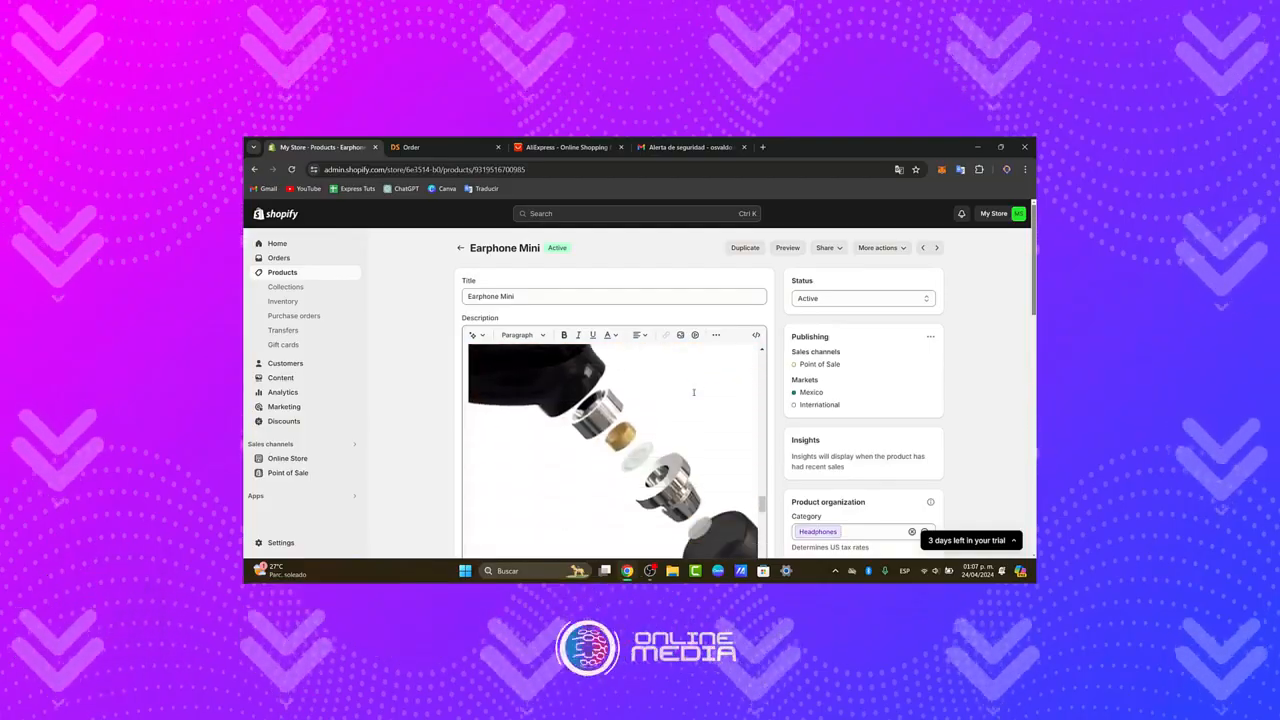
scroll(693, 392, down, 3)
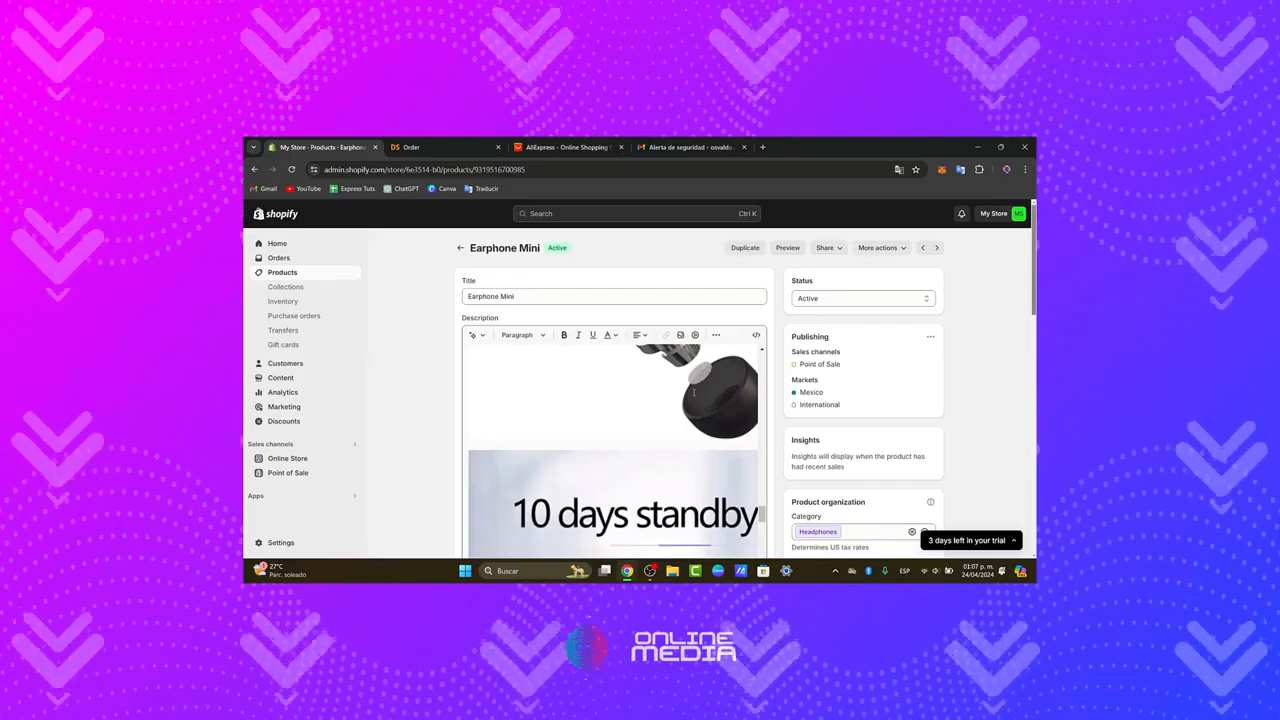
scroll(693, 392, down, 4)
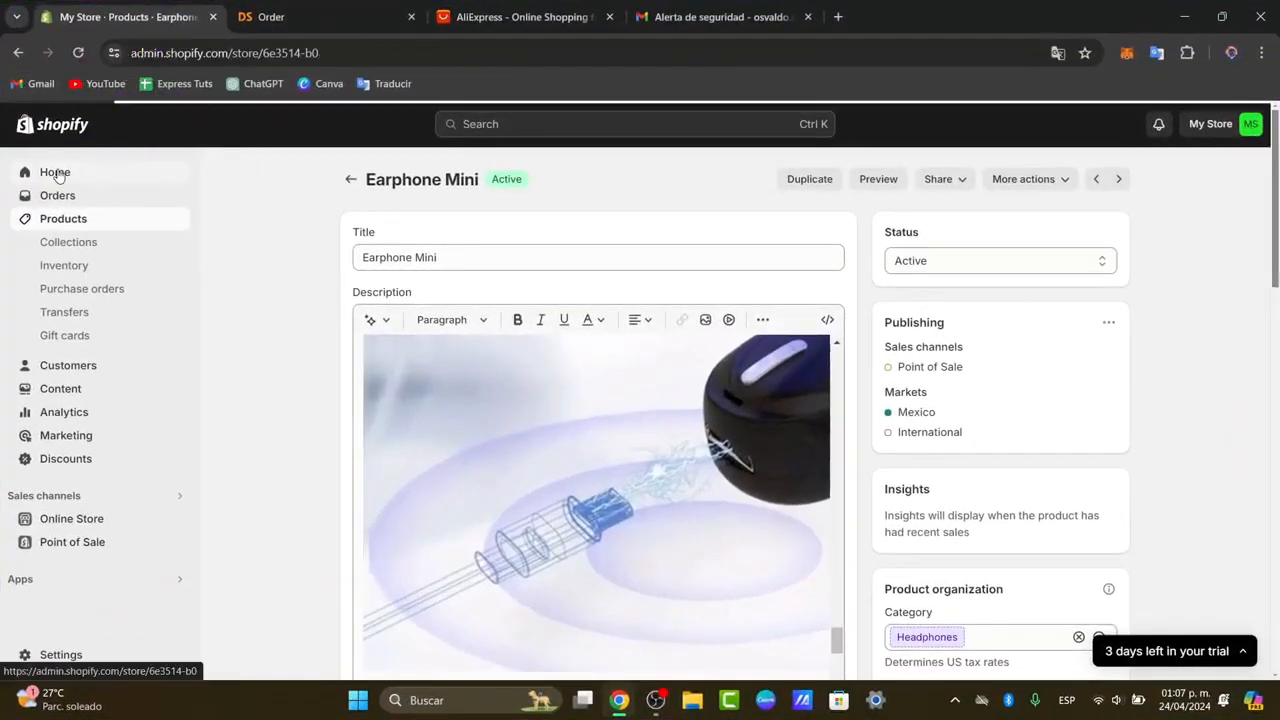
Find PageFly Landing Page Builder in the Shopify App Store, install it in the store, and collapse the trial notice.
click(55, 173)
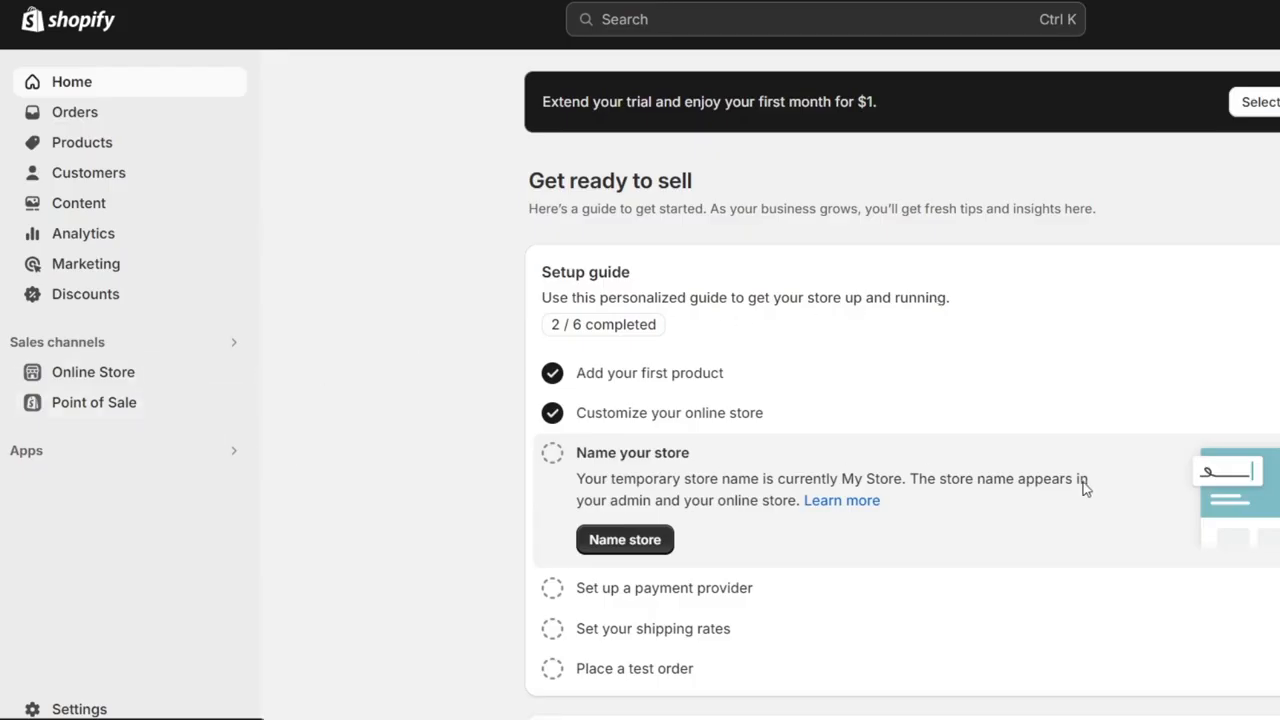
click(30, 453)
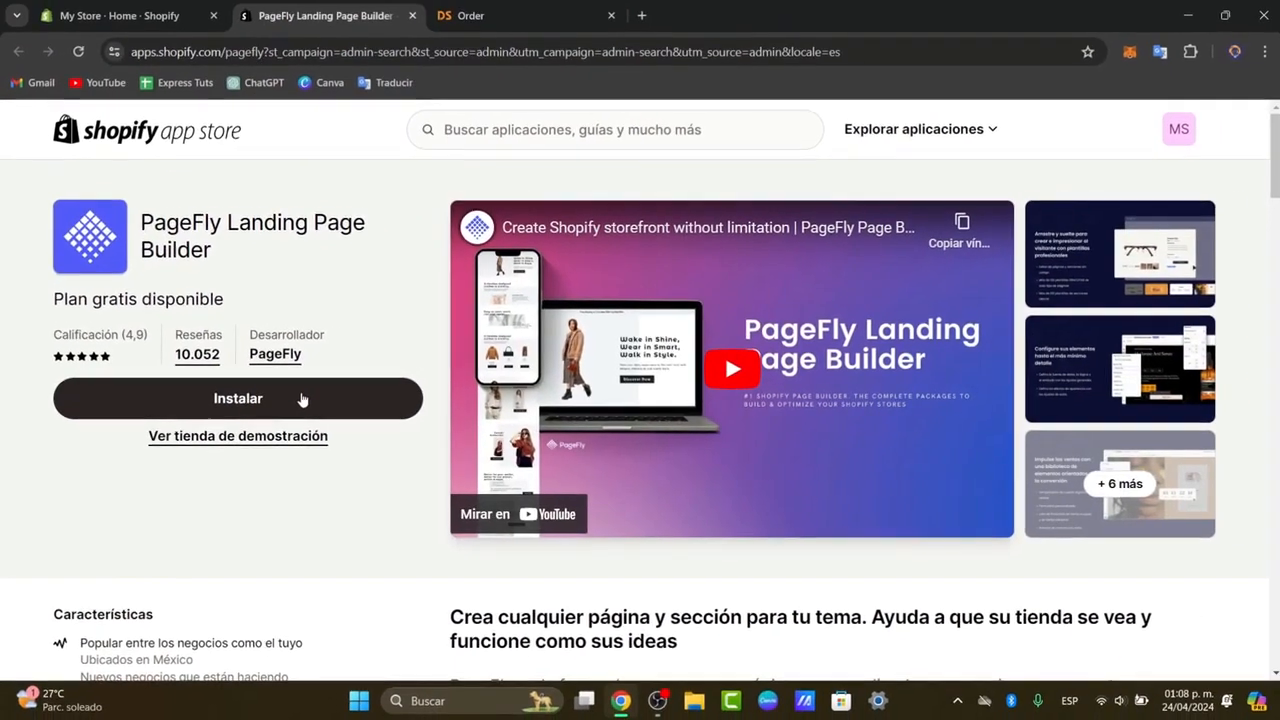
click(300, 399)
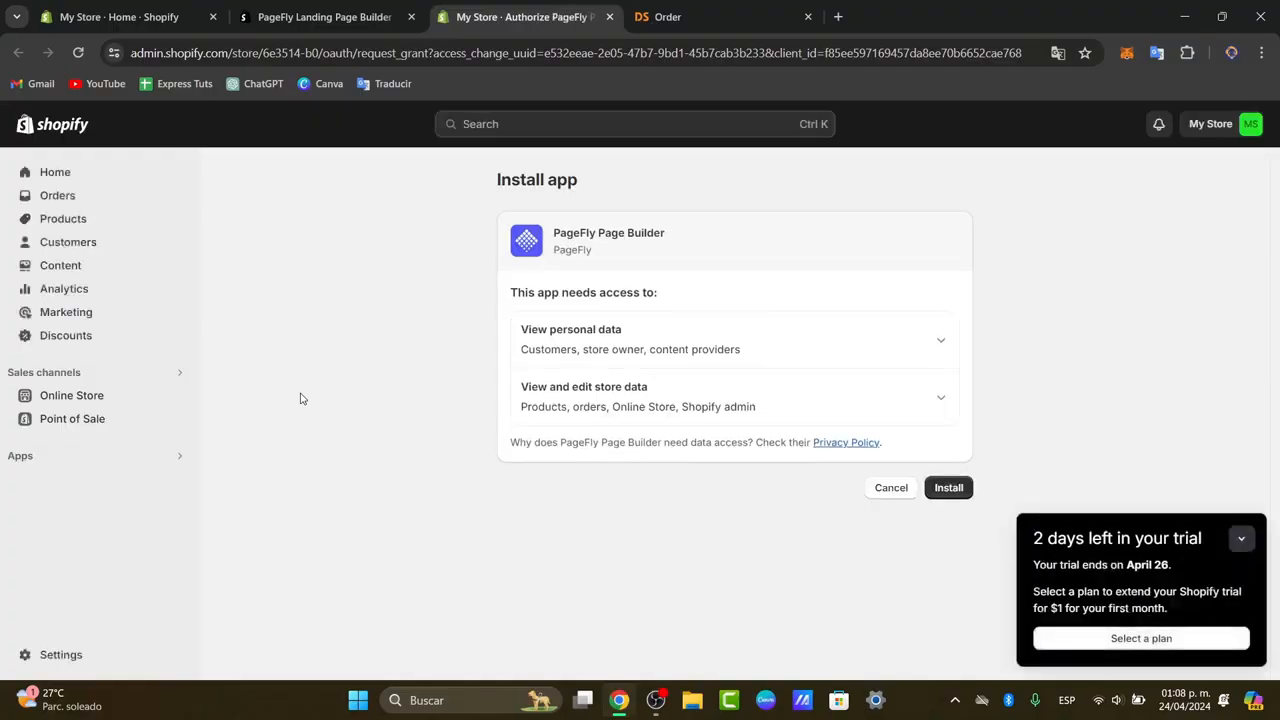
click(952, 490)
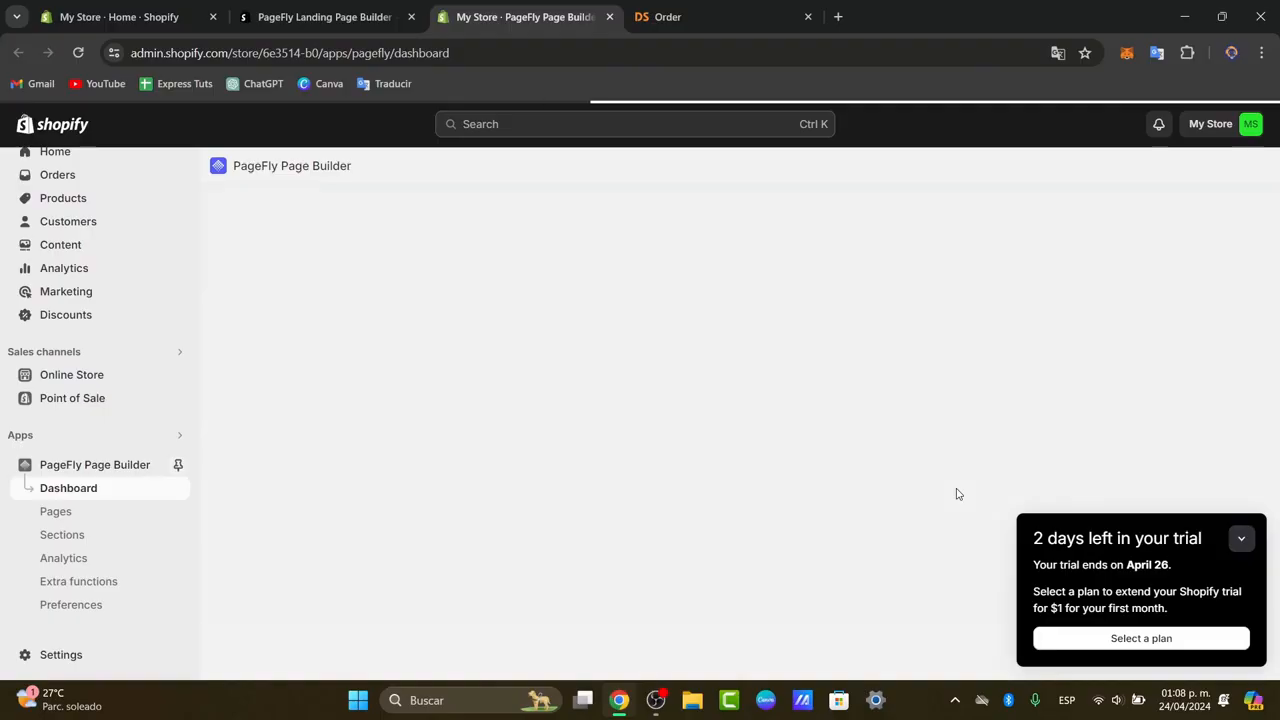
click(1243, 539)
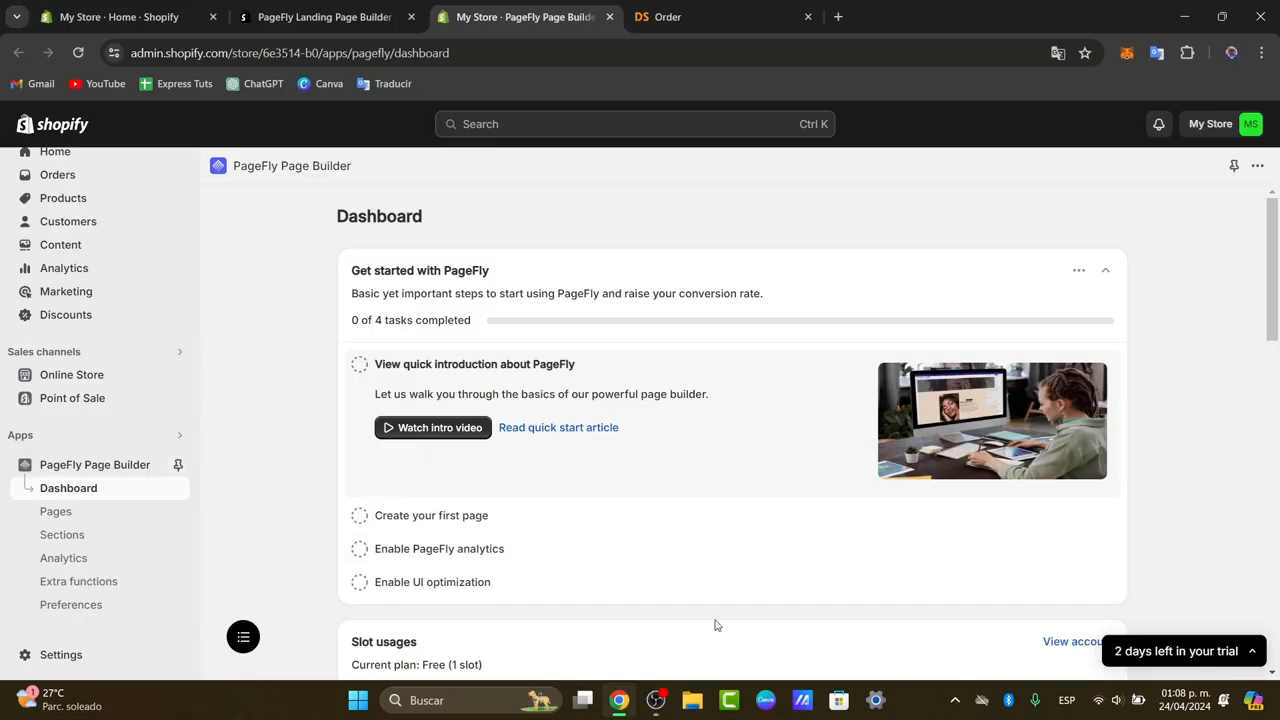
Create a new PageFly home page from the Pet Corner template.
scroll(741, 365, down, 4)
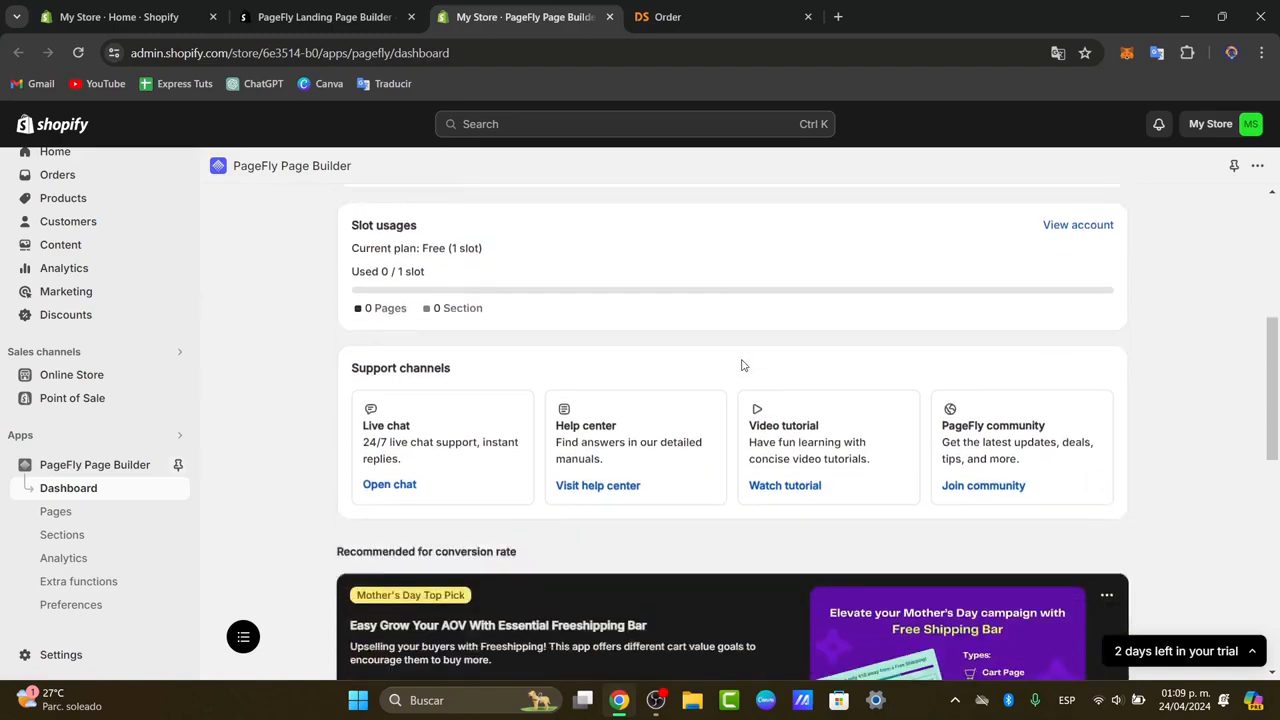
scroll(741, 365, down, 3)
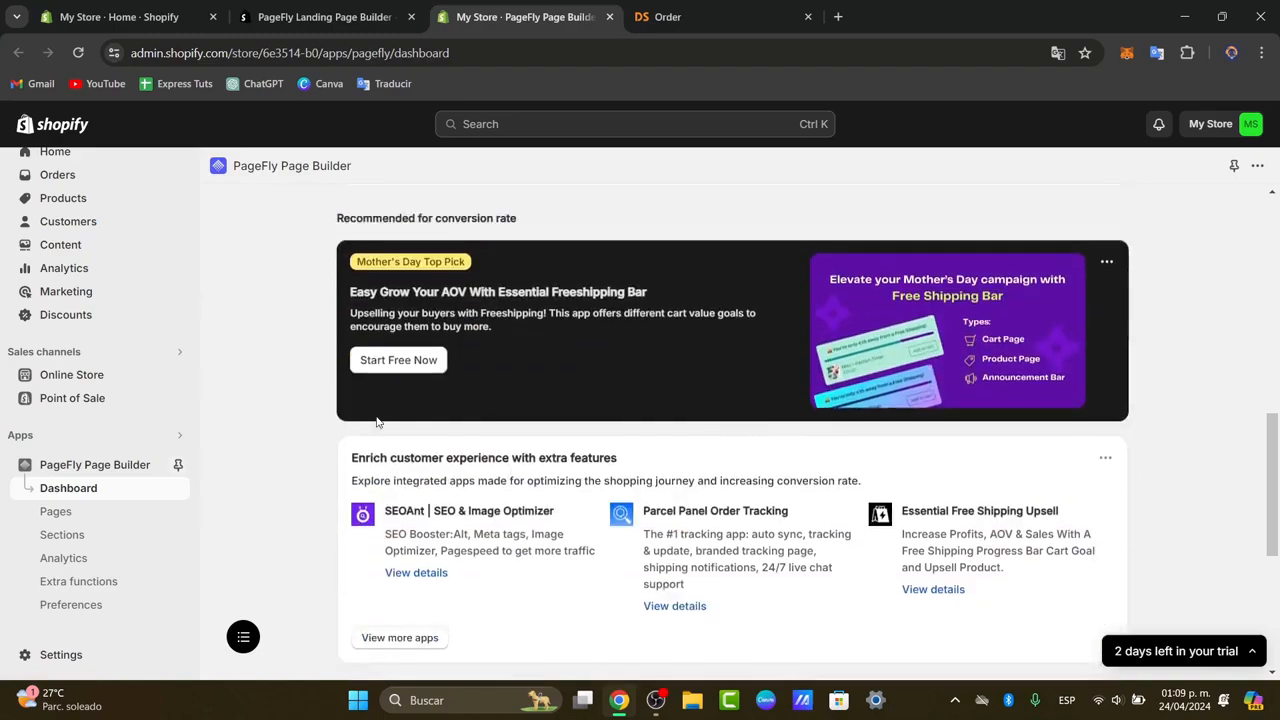
click(100, 512)
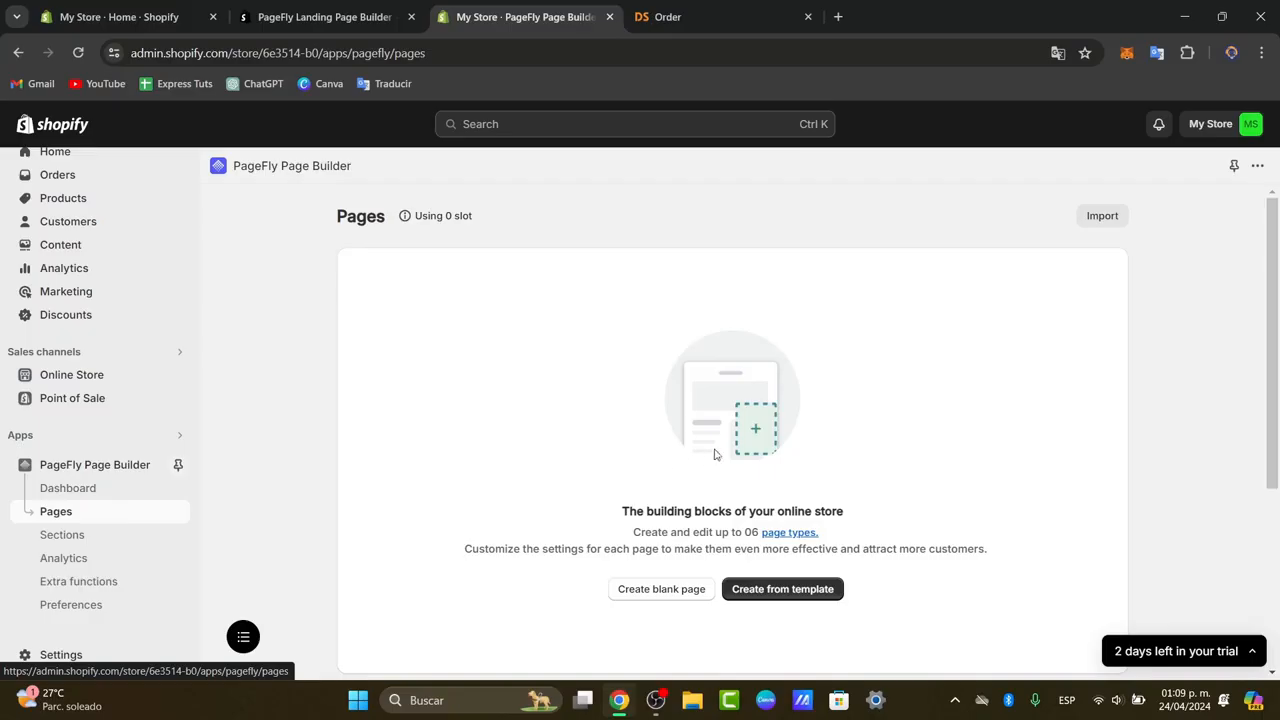
click(780, 591)
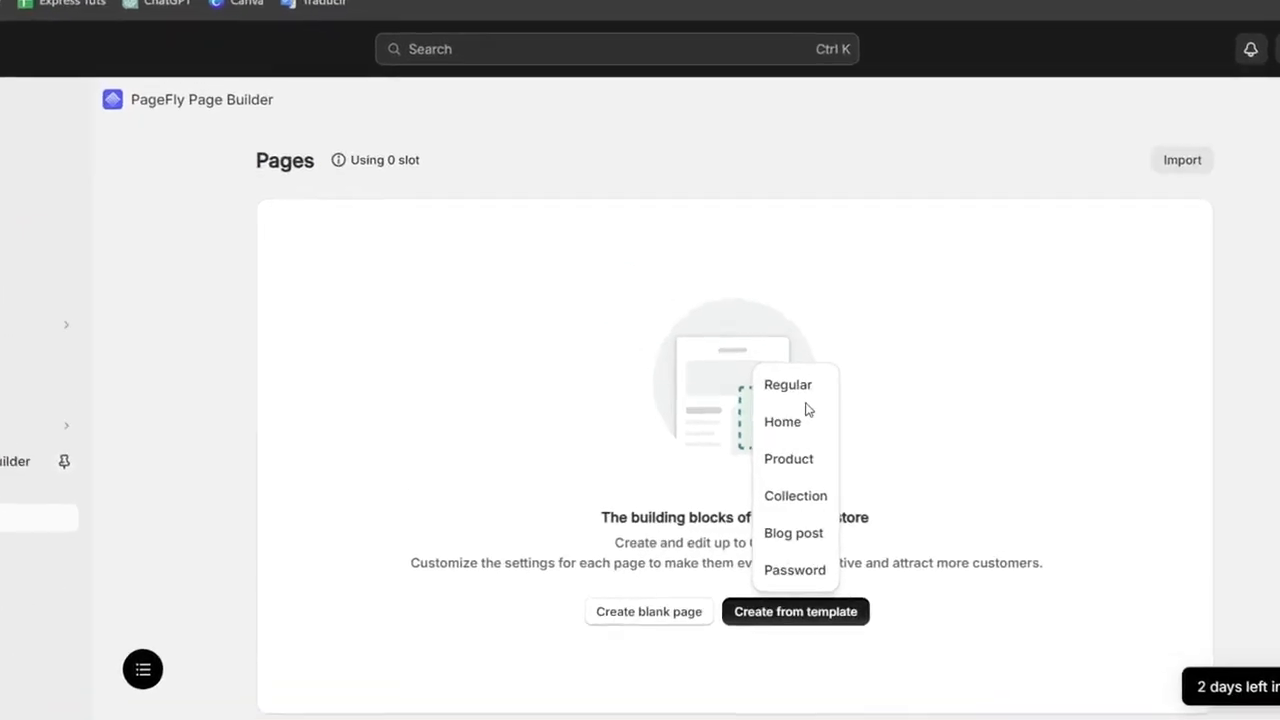
click(811, 420)
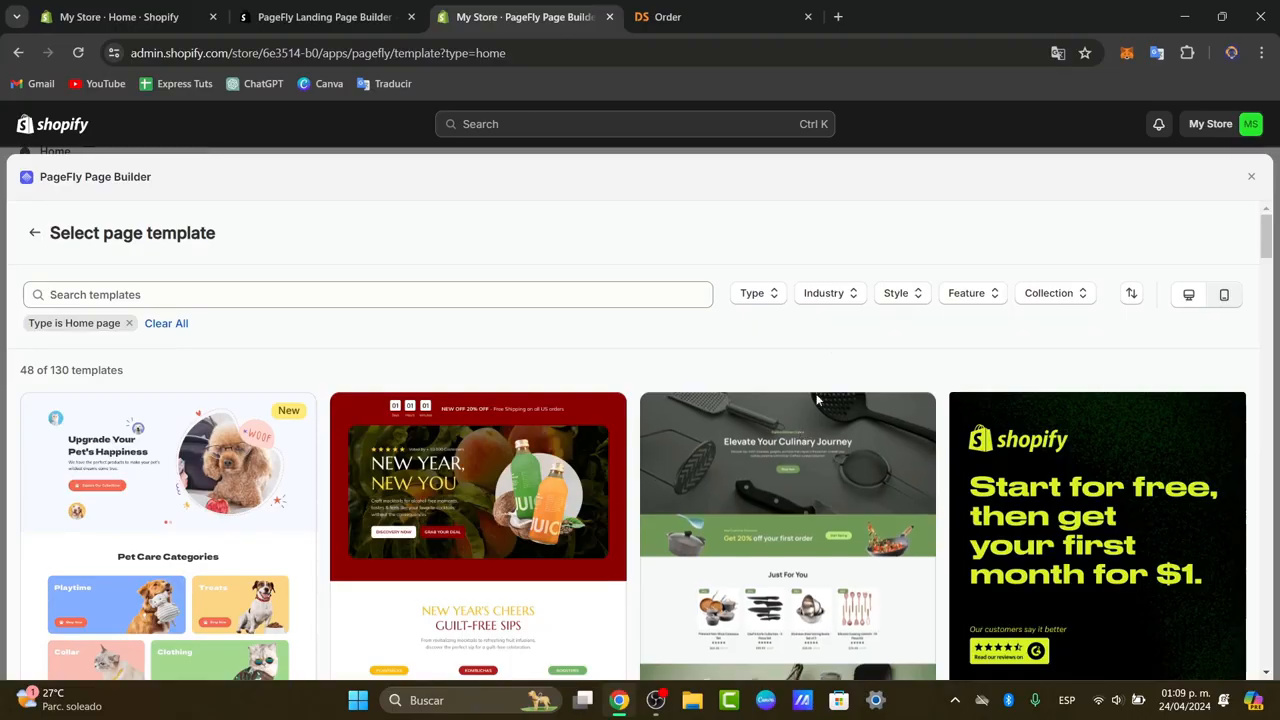
scroll(825, 471, down, 1)
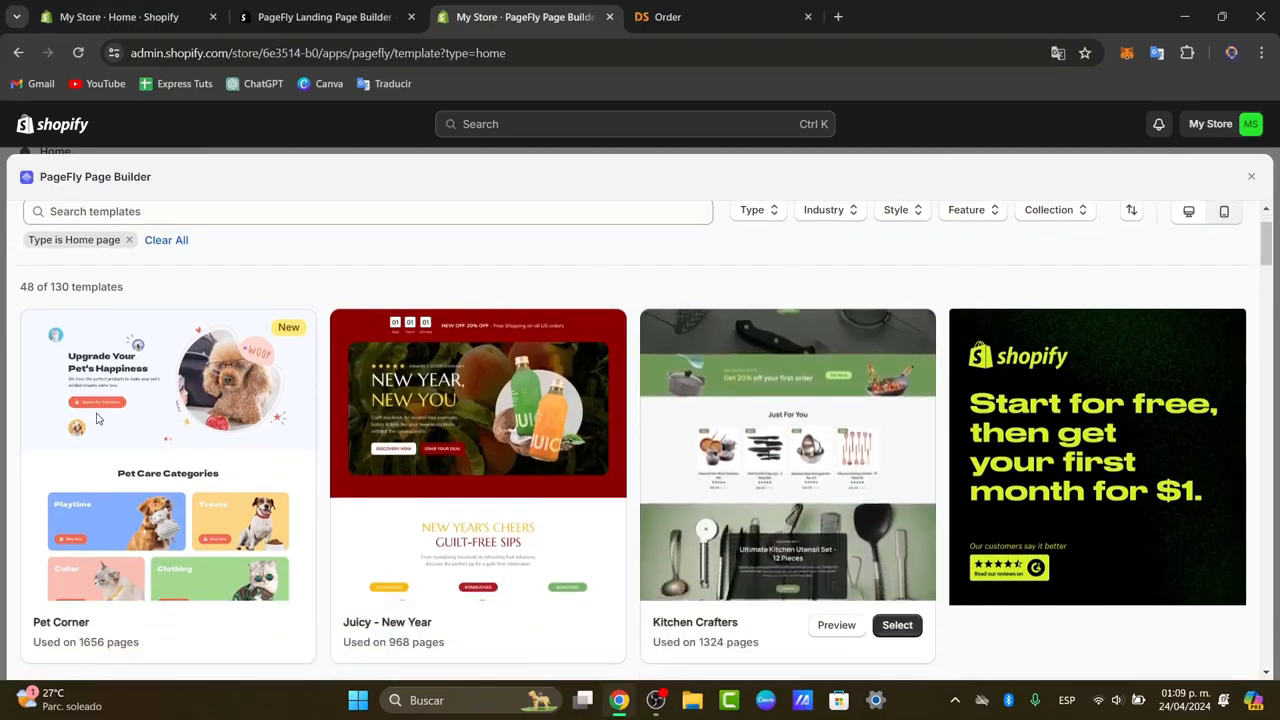
mouse_move(157, 431)
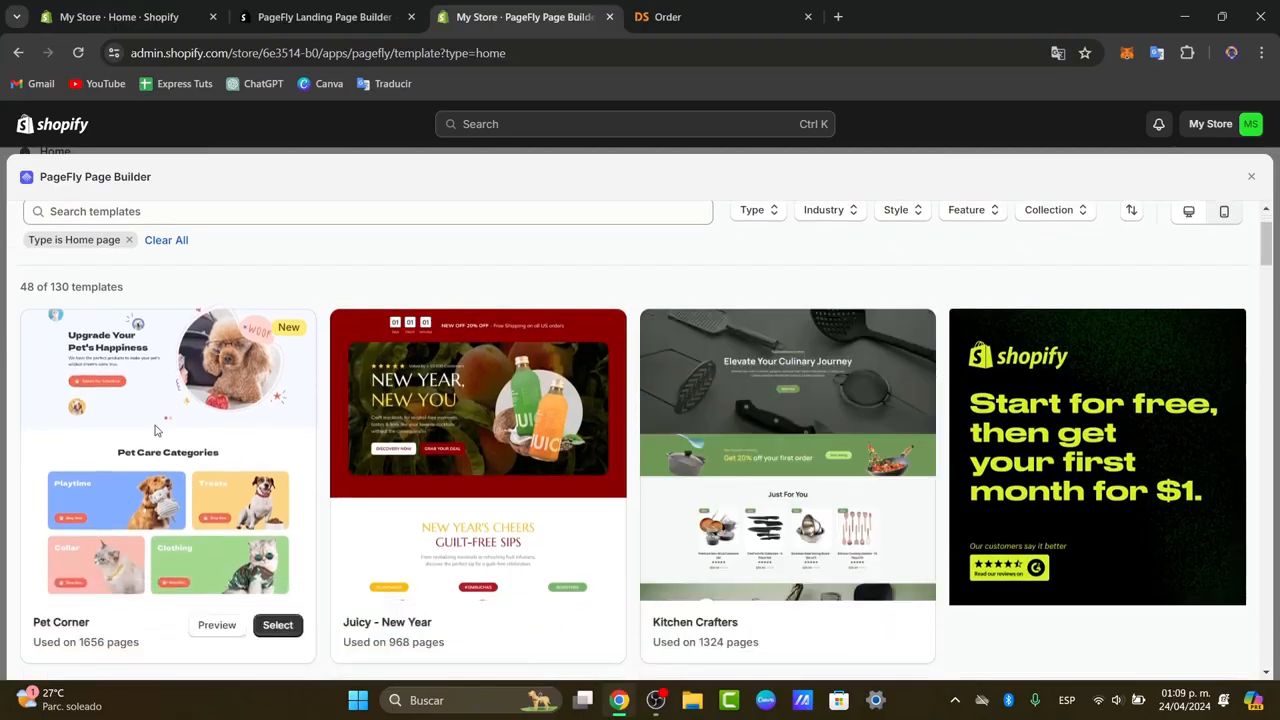
click(277, 626)
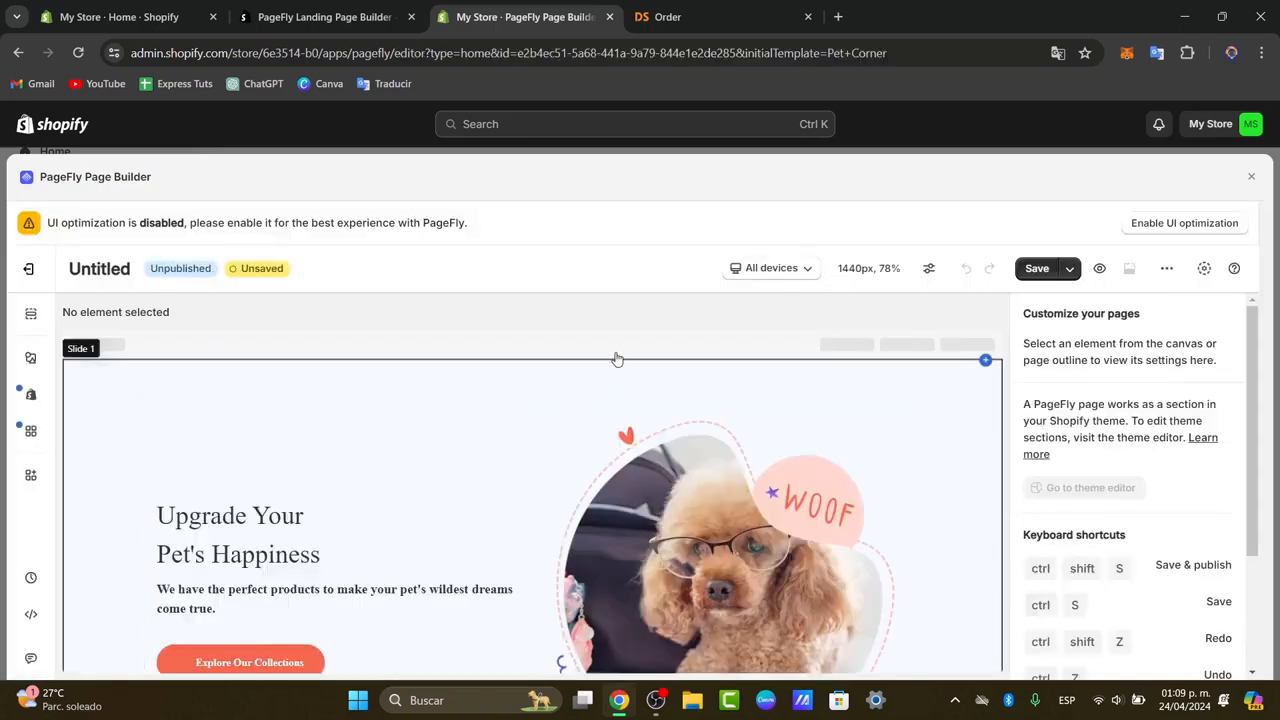
Examine the sections of the Pet Corner home page layout in the editor and dismiss the recommendation survey.
scroll(668, 379, down, 10)
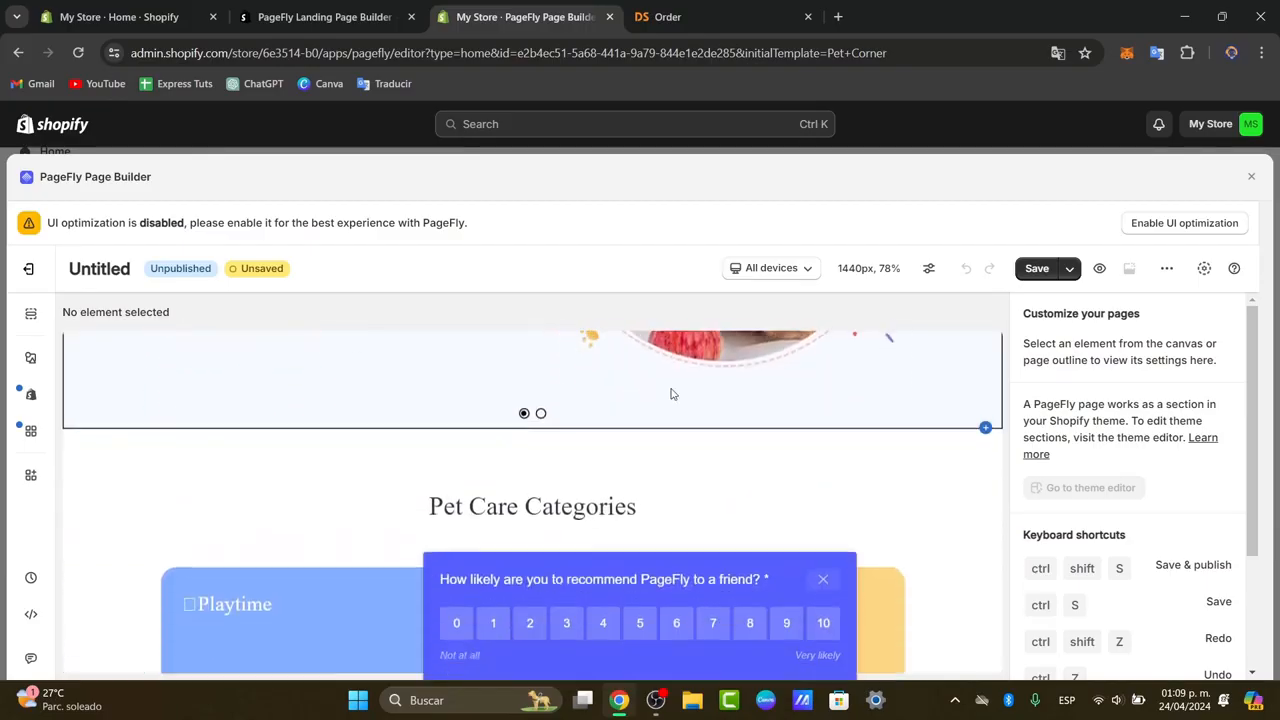
scroll(669, 386, down, 10)
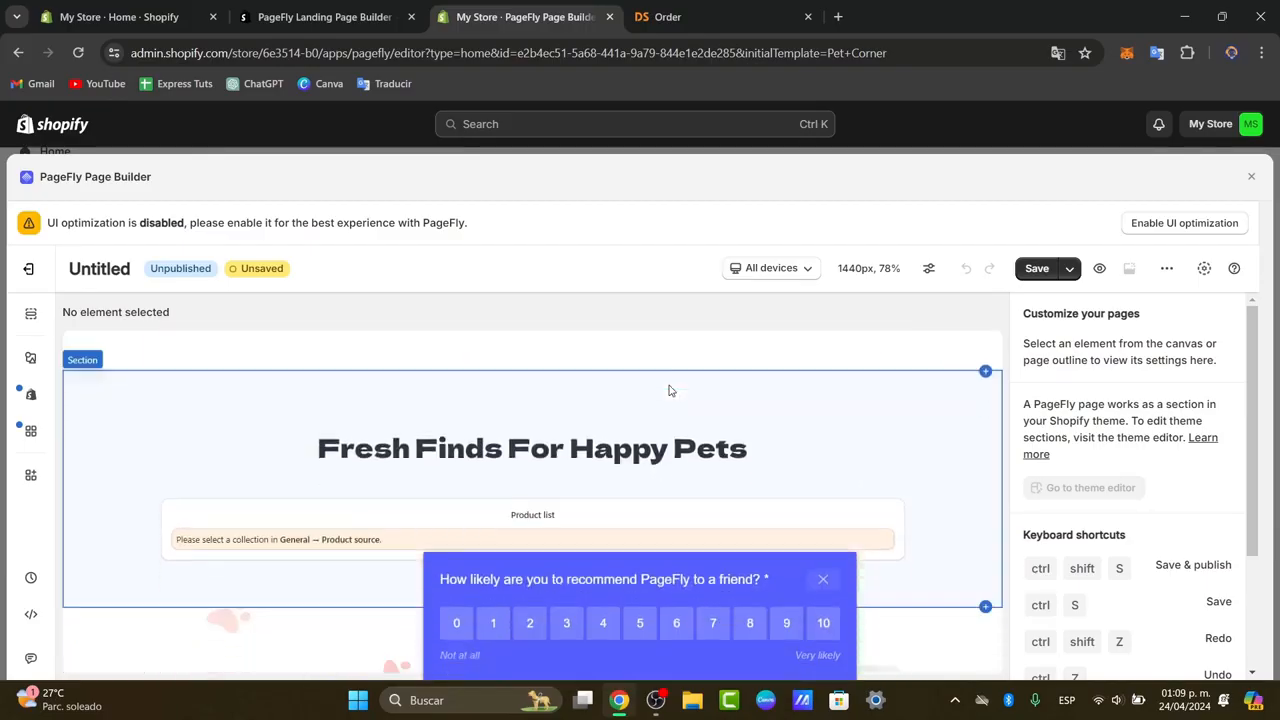
scroll(670, 390, down, 8)
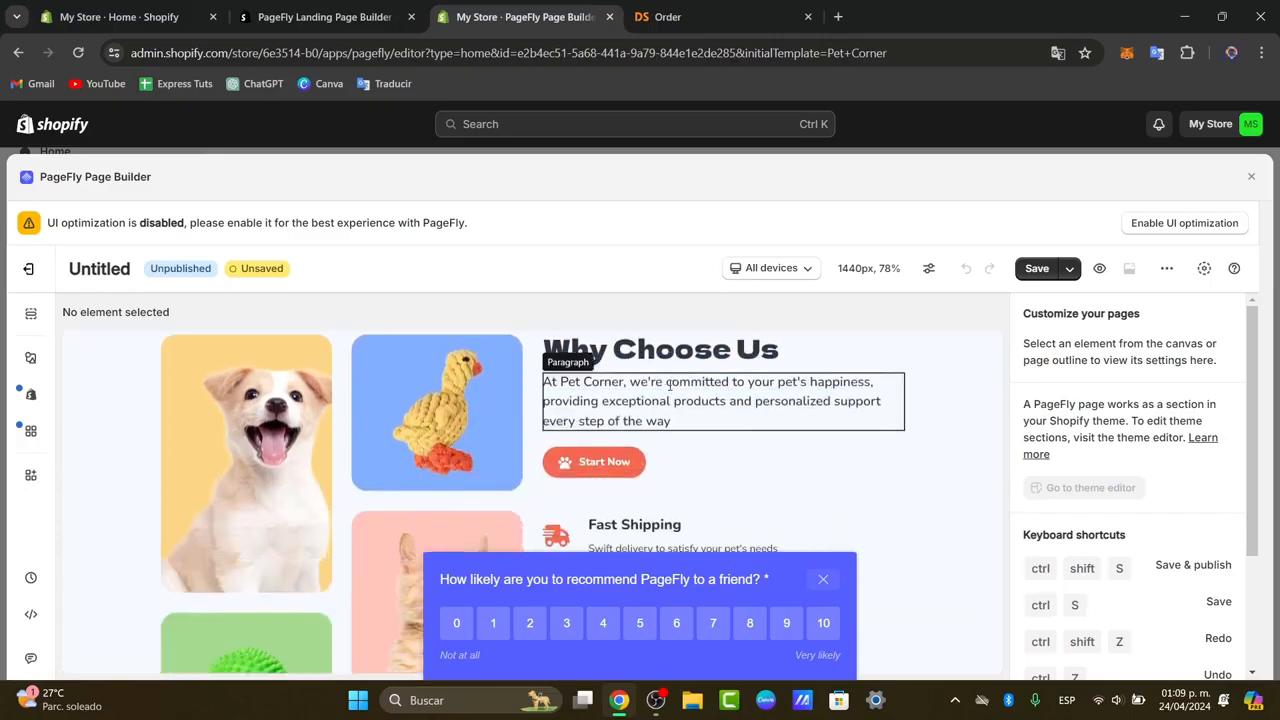
scroll(670, 390, down, 4)
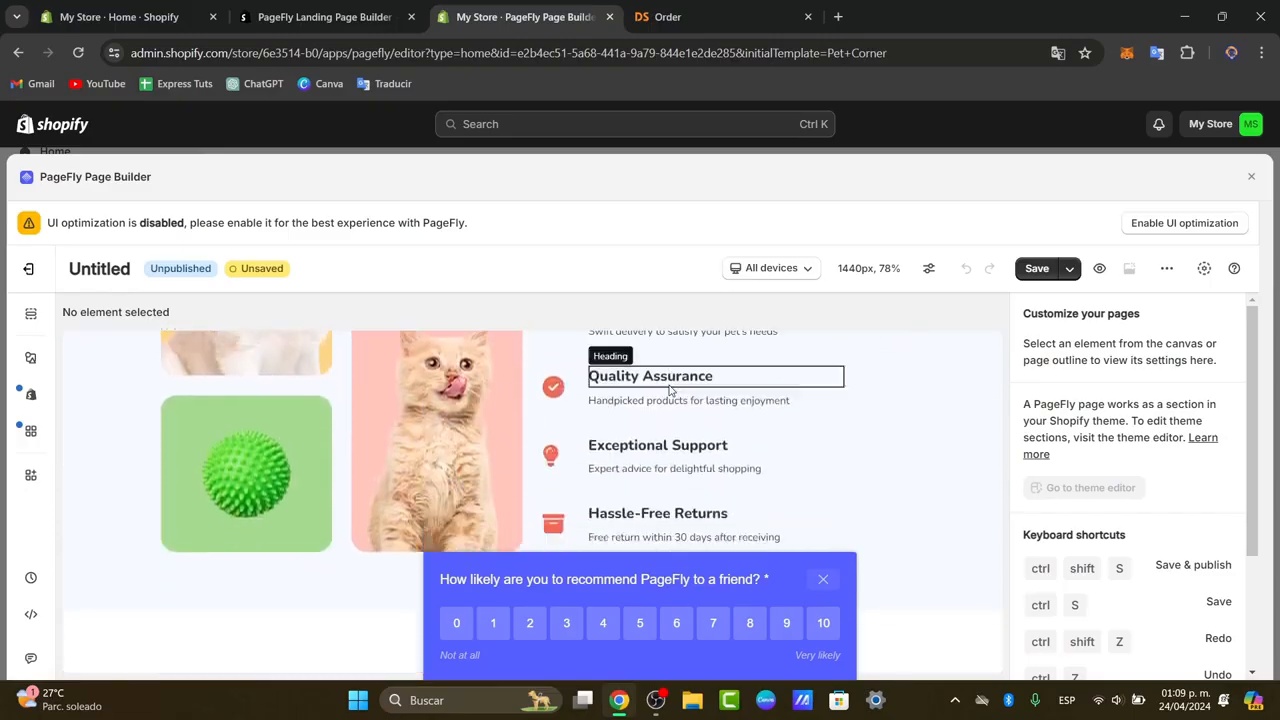
scroll(670, 390, down, 3)
scroll(670, 390, up, 5)
scroll(670, 390, up, 3)
scroll(670, 390, down, 6)
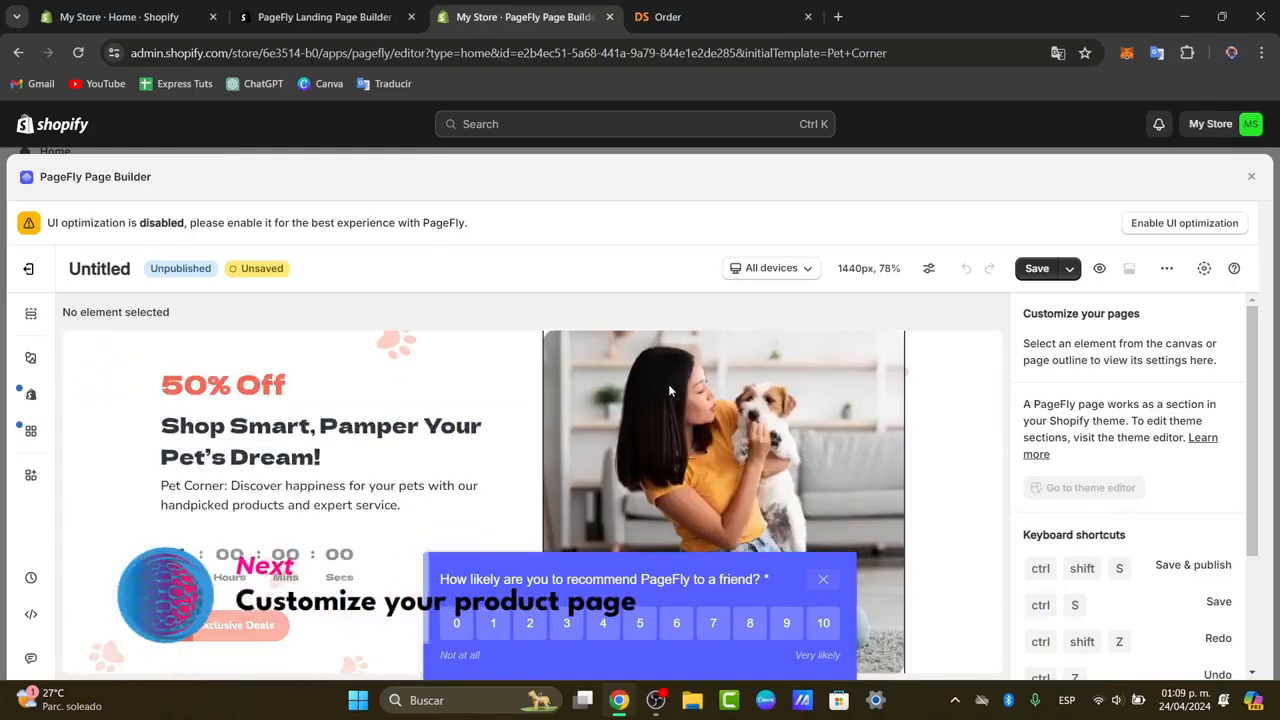
scroll(669, 390, down, 2)
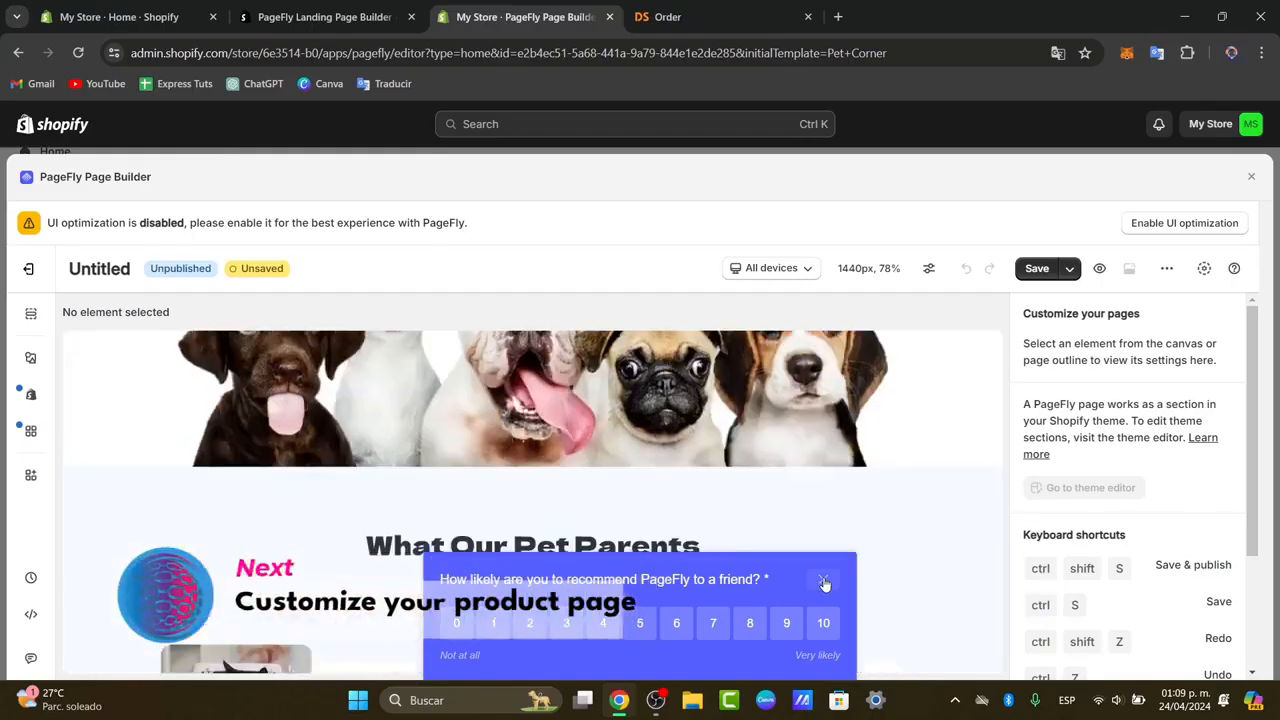
click(823, 579)
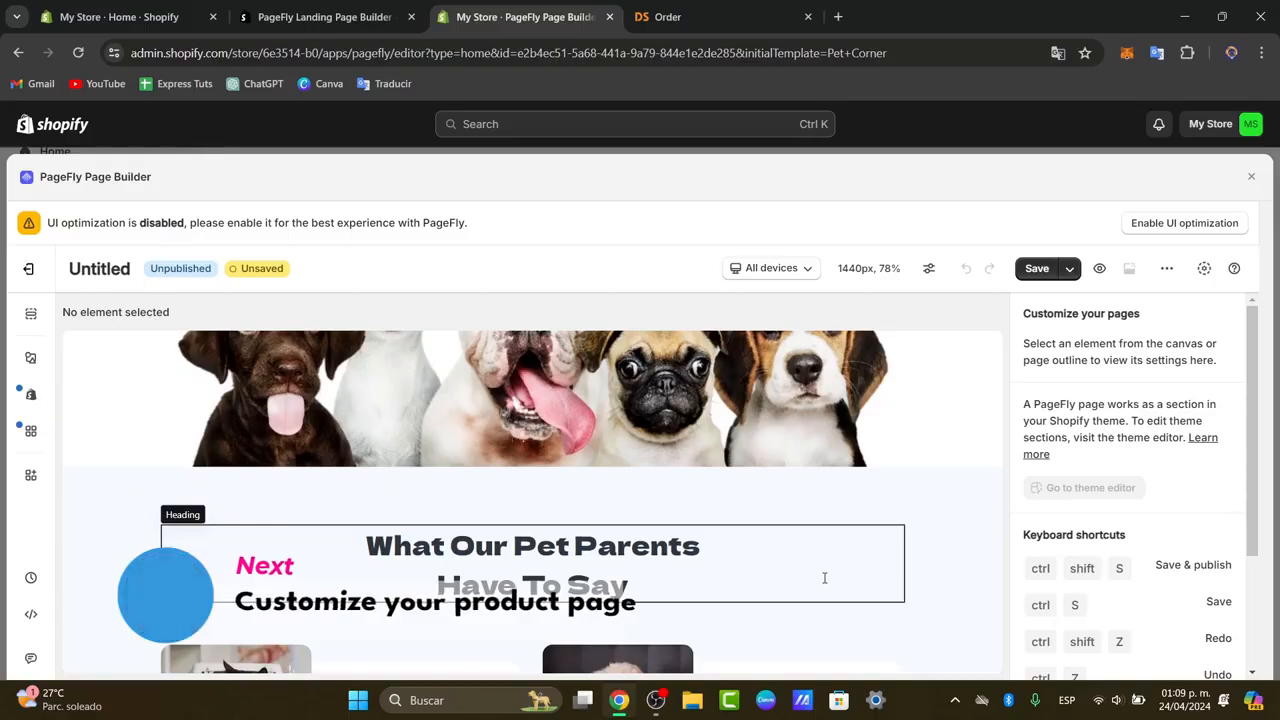
scroll(824, 578, down, 5)
scroll(824, 583, down, 1)
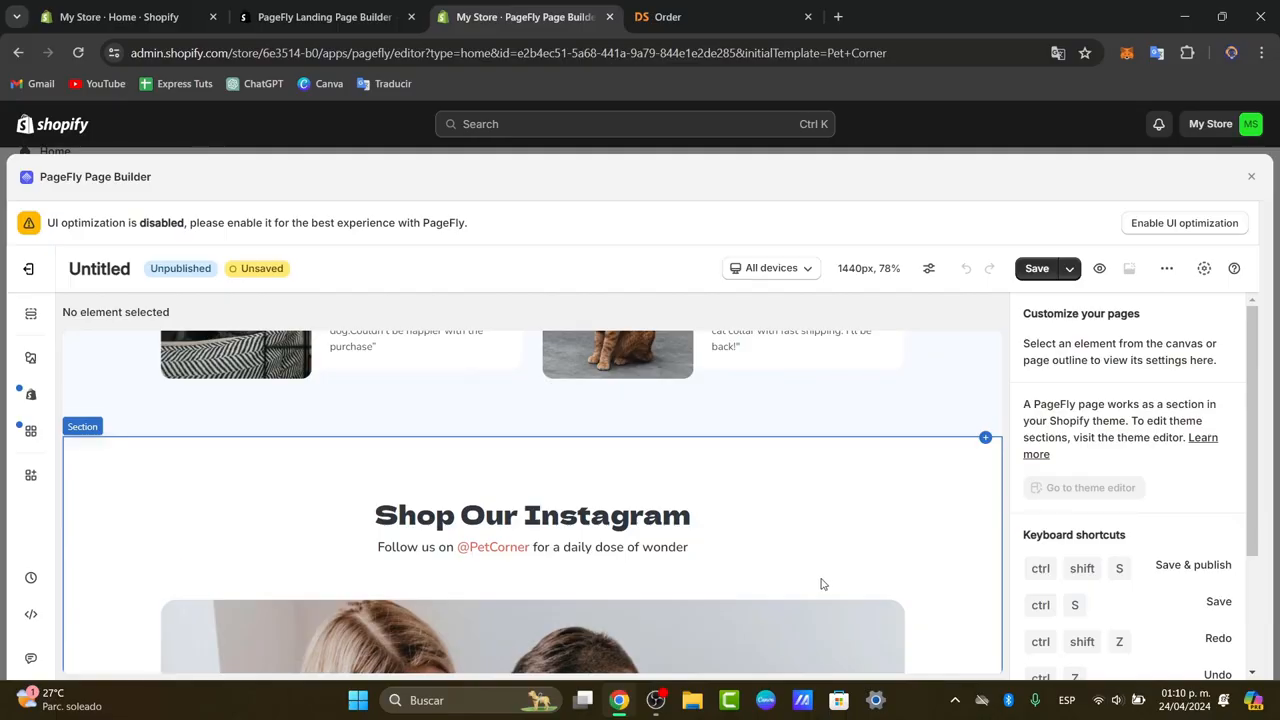
scroll(824, 583, down, 2)
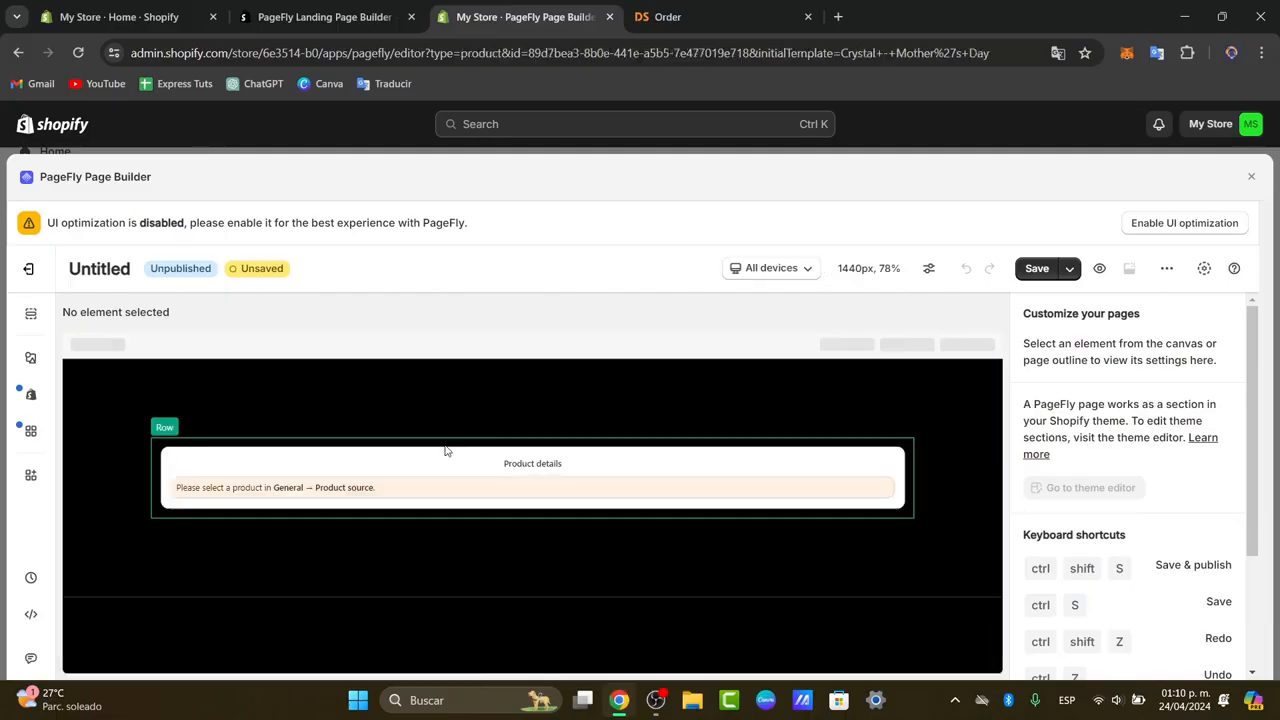
Look through the sections of the Crystal - Mother's Day product page template.
scroll(992, 358, down, 6)
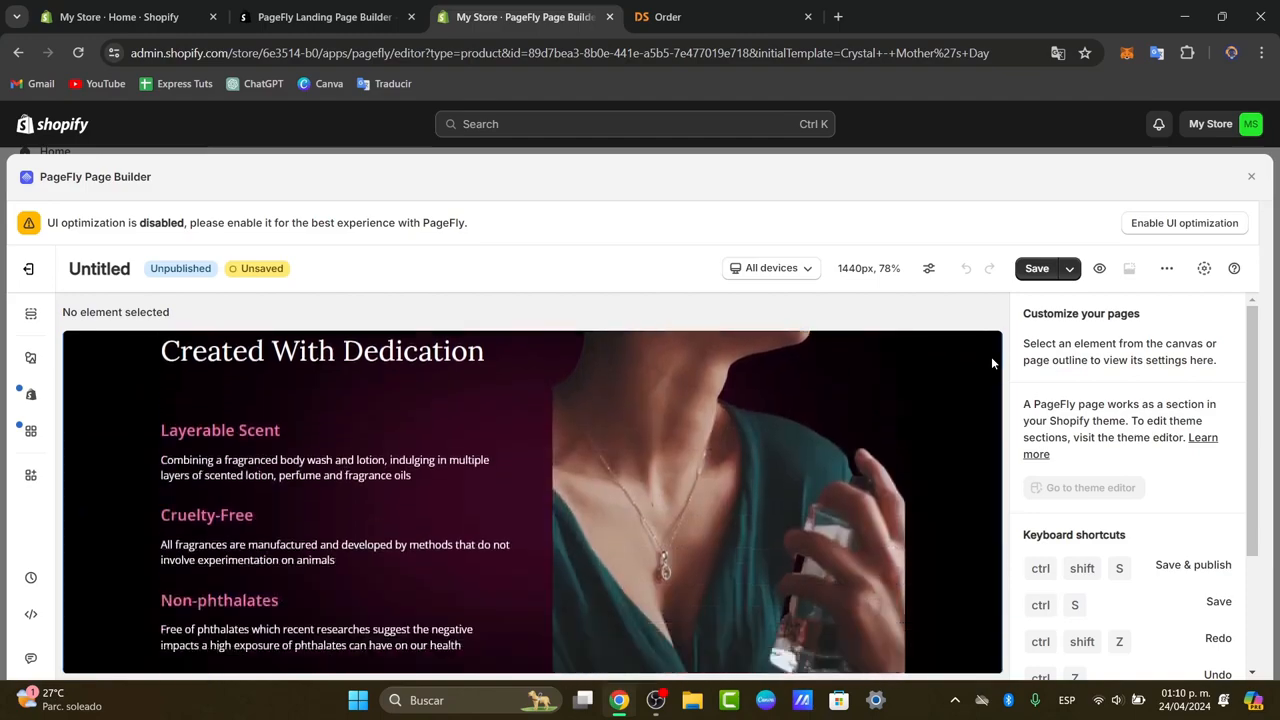
scroll(992, 362, down, 10)
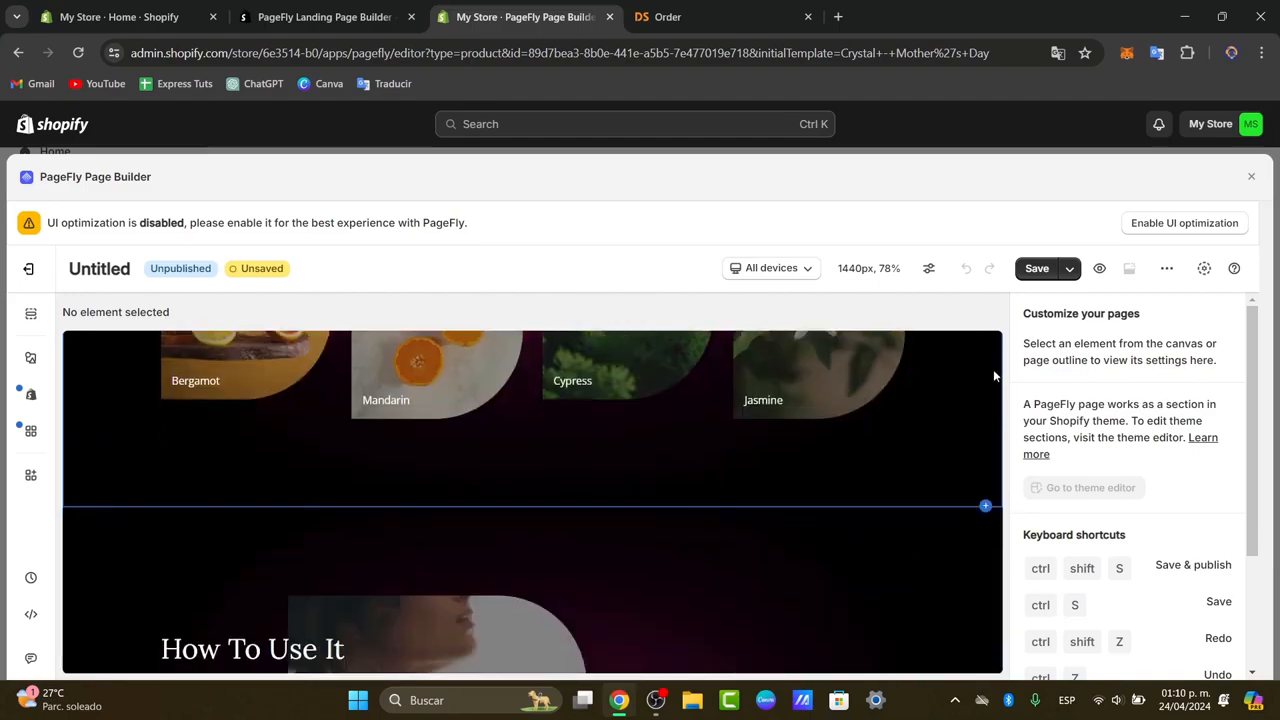
scroll(994, 376, down, 7)
scroll(994, 378, up, 20)
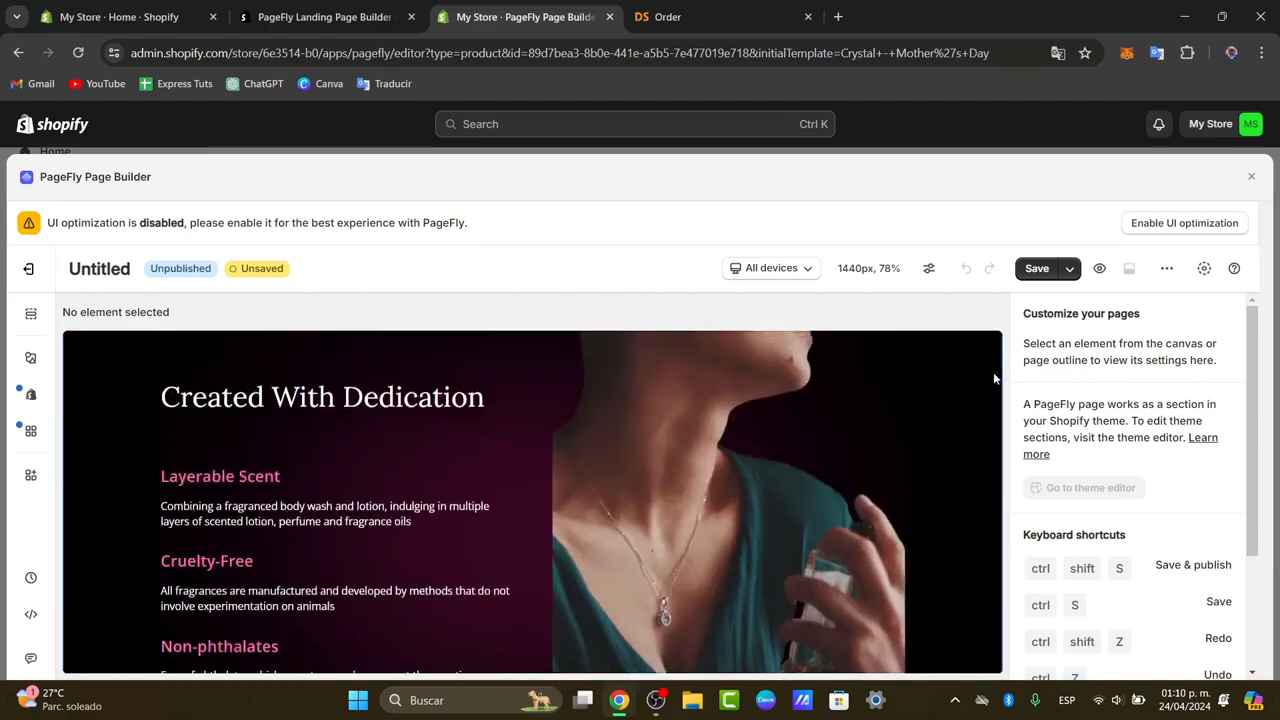
scroll(970, 385, down, 1)
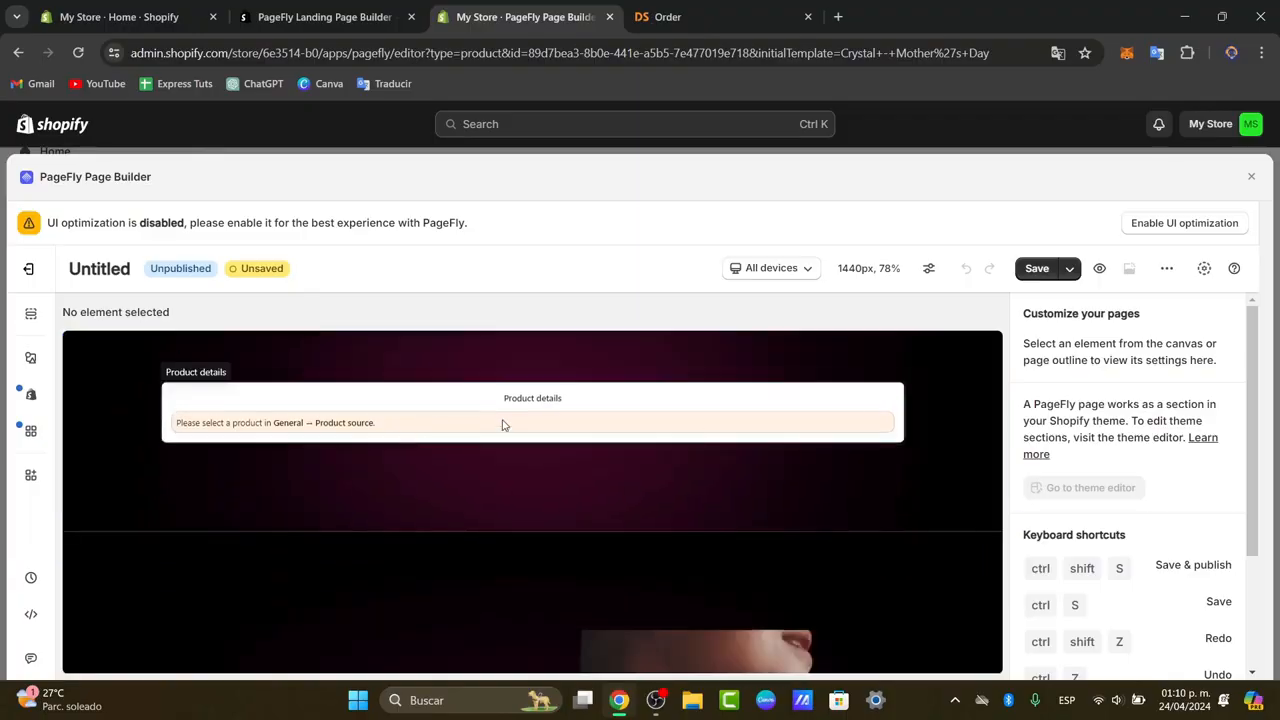
Assign the Vacuum Sealed Jug Set Black Coffee Beans product to the Product details element, with Custom product as the source.
click(440, 418)
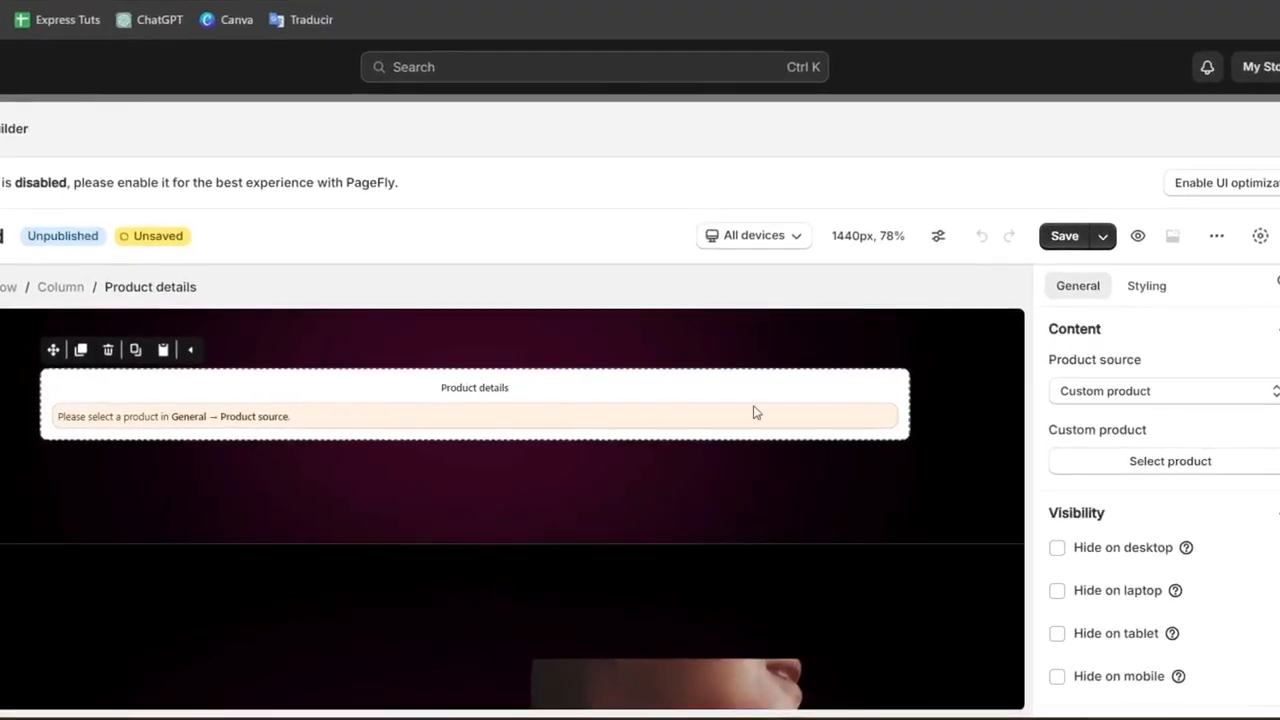
click(1135, 395)
click(1135, 395)
click(1180, 466)
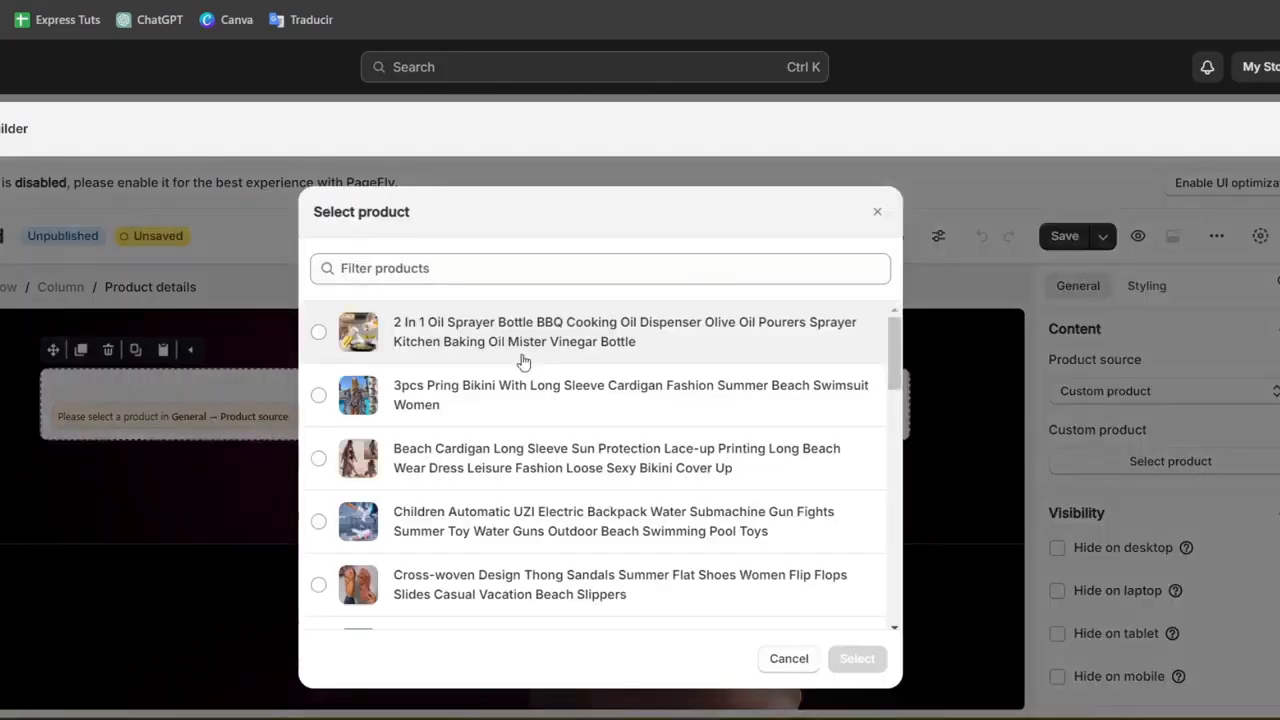
scroll(537, 380, down, 10)
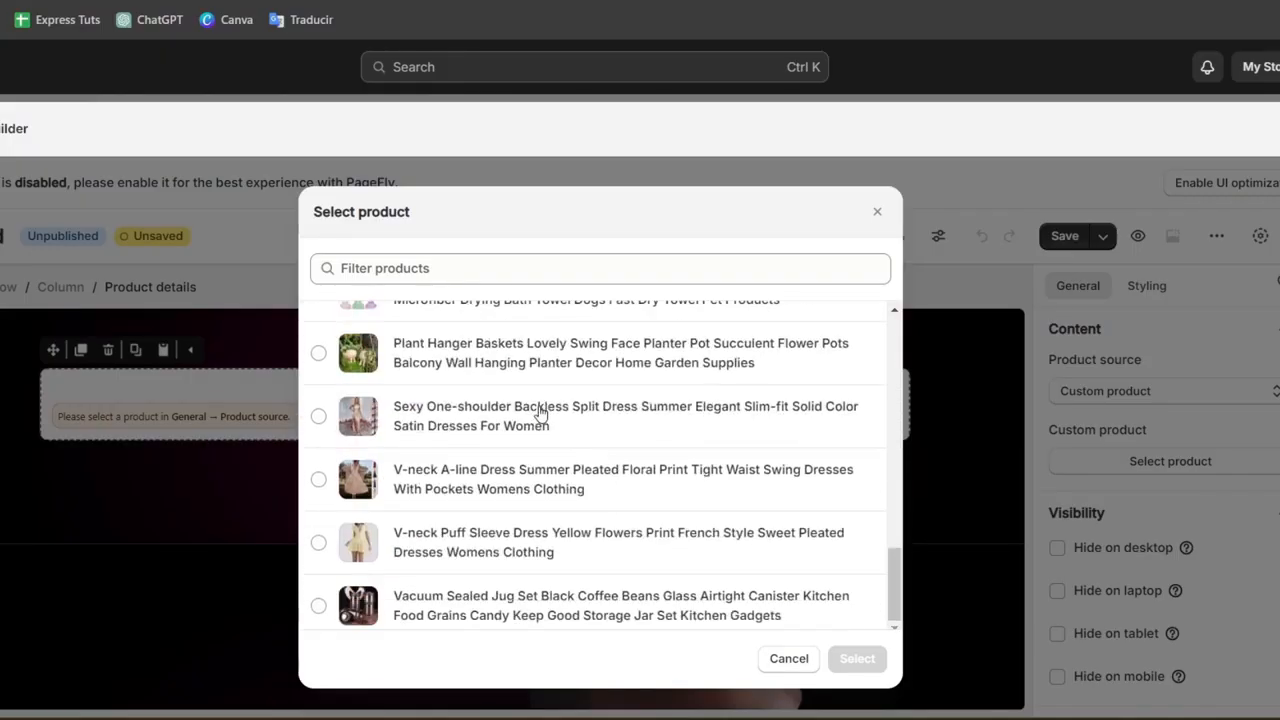
scroll(563, 523, up, 10)
scroll(567, 541, down, 2)
scroll(567, 541, down, 1)
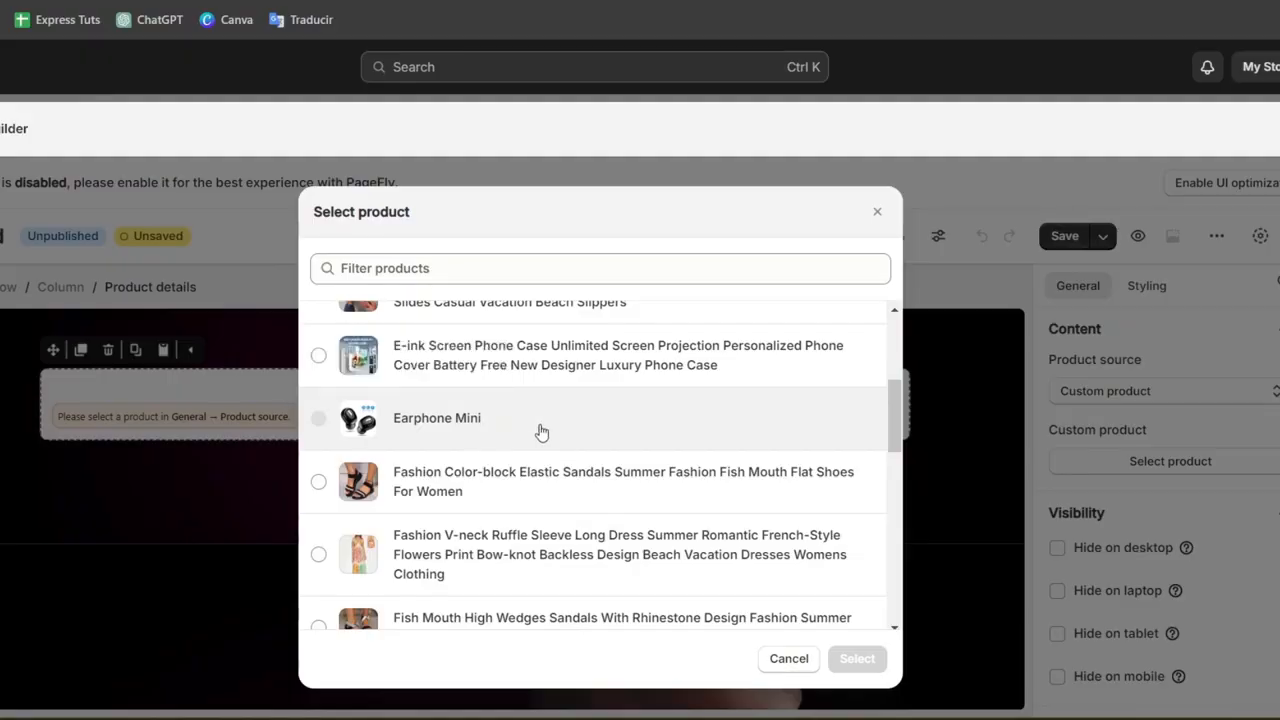
click(878, 656)
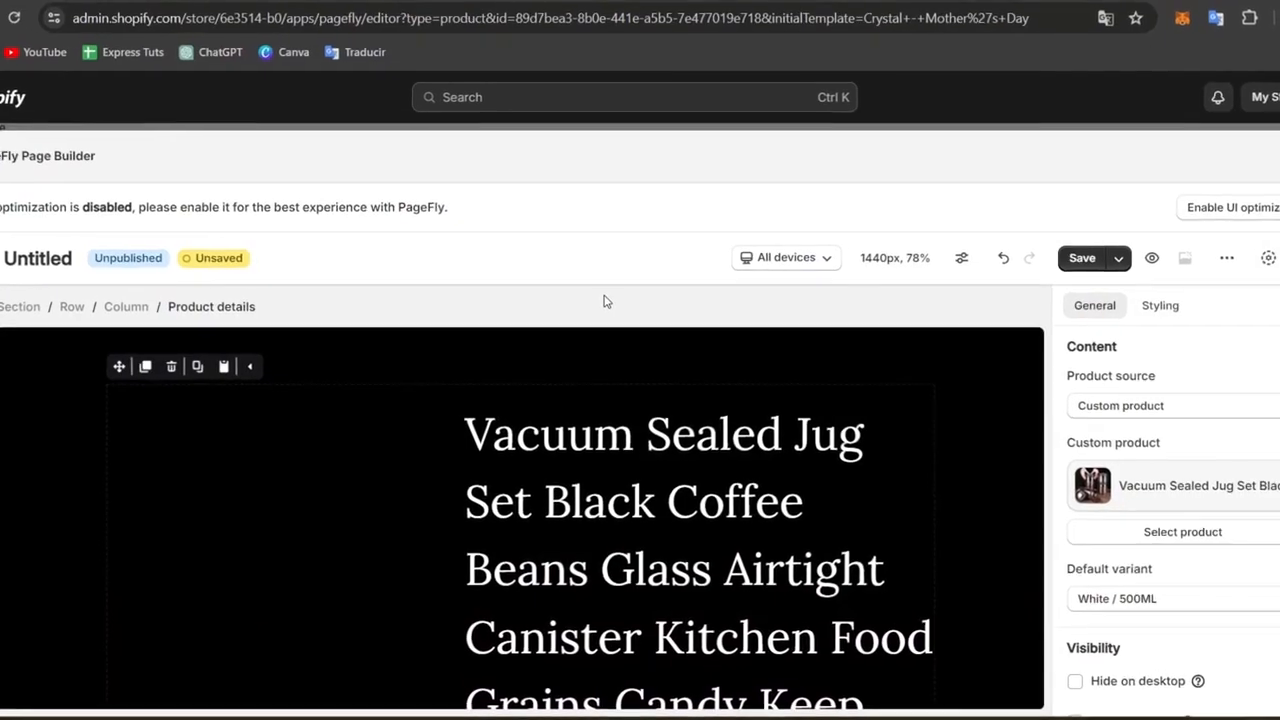
scroll(649, 437, down, 5)
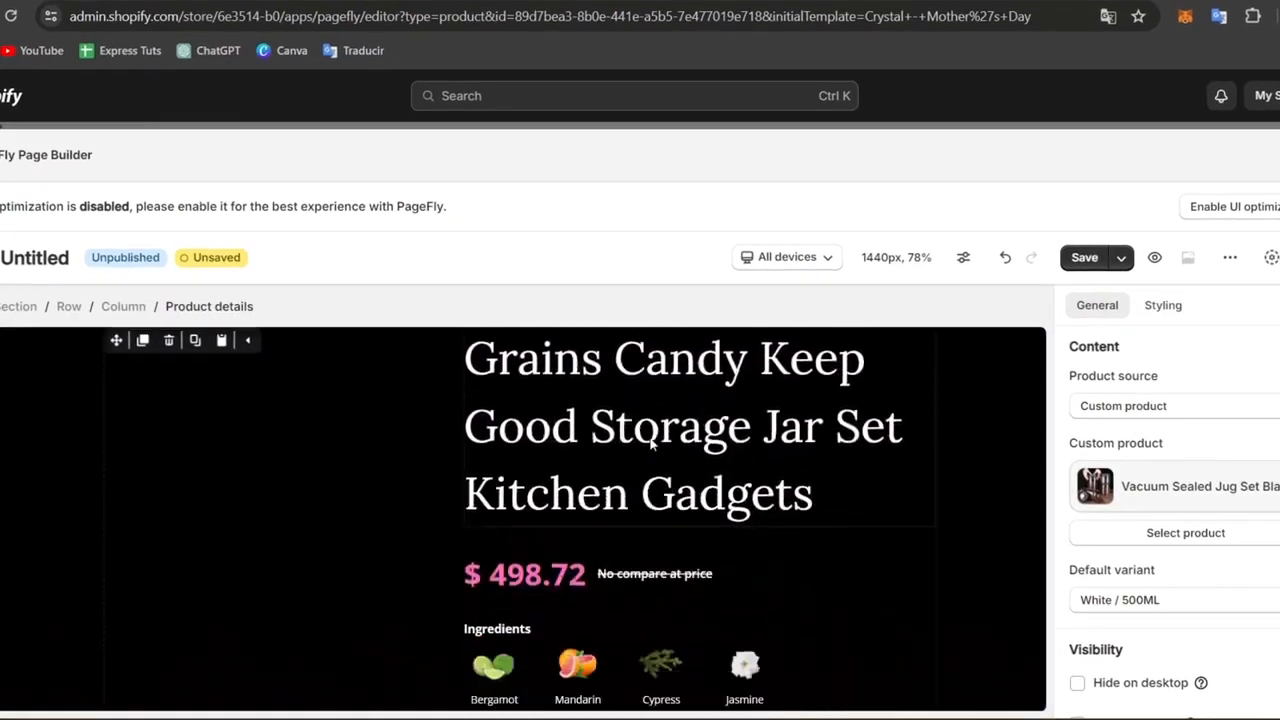
Replace the Ingredients heading text in the product details with Materials.
scroll(650, 443, down, 1)
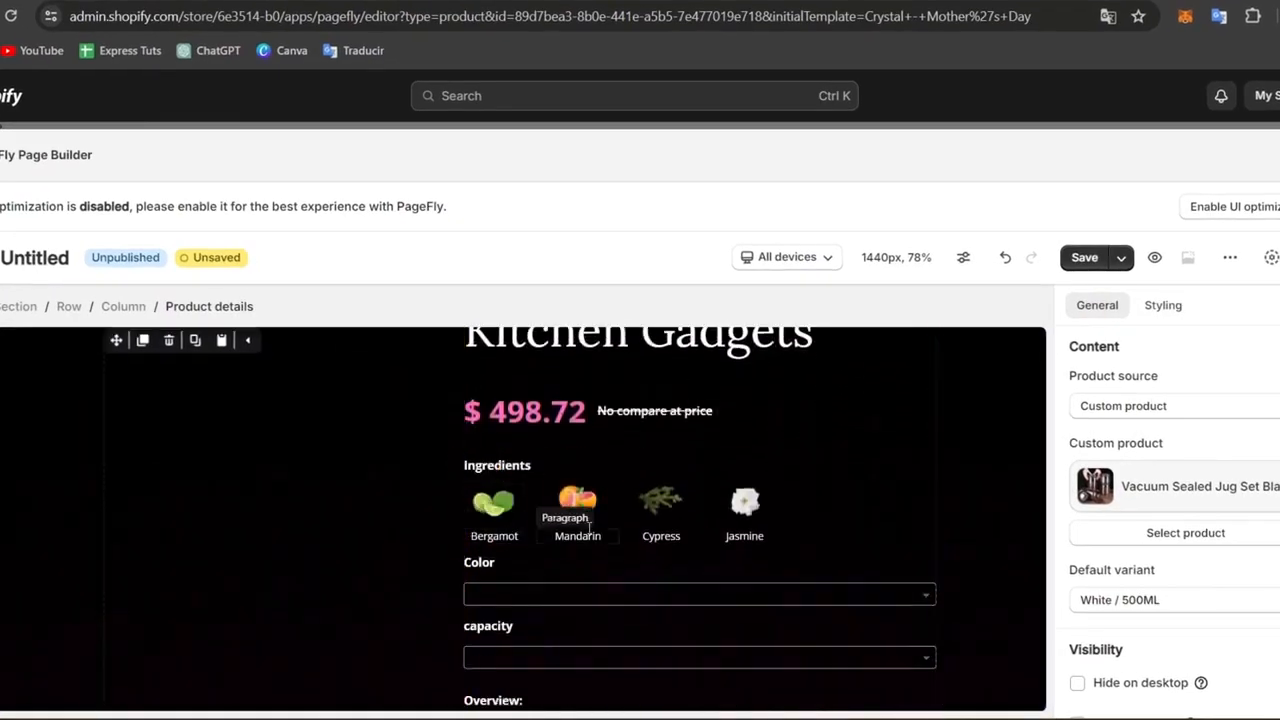
click(496, 466)
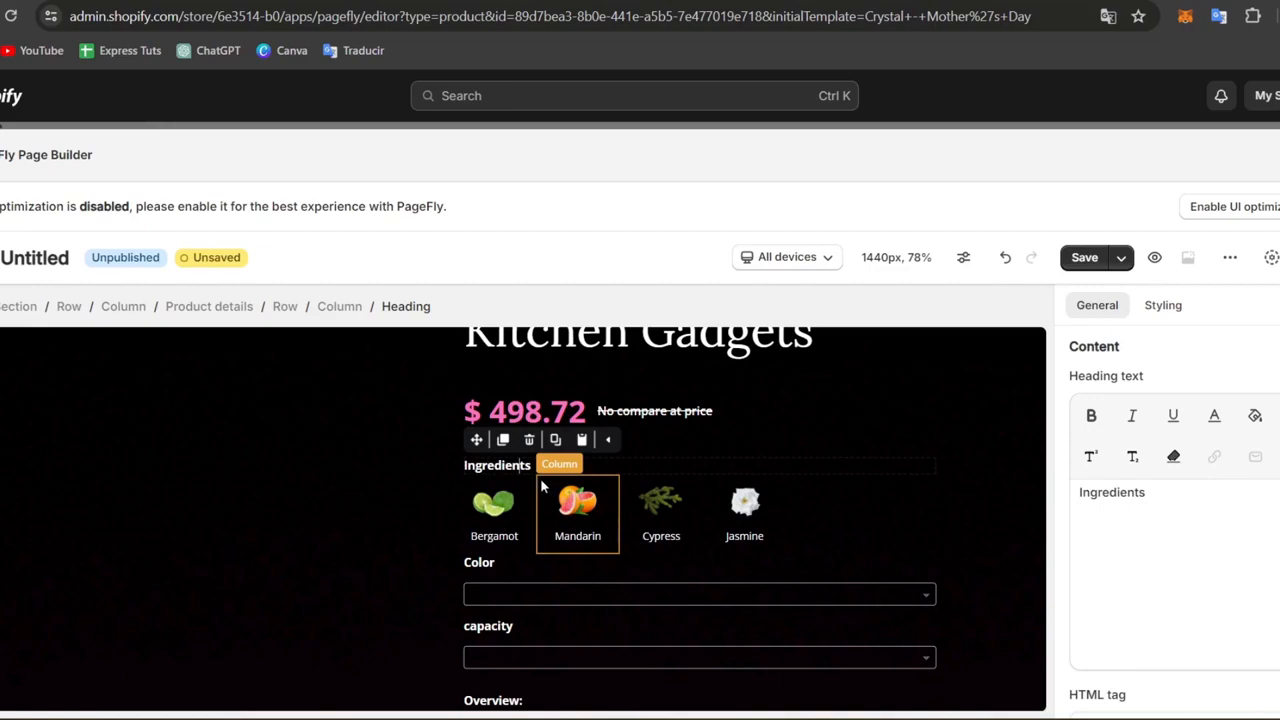
scroll(810, 526, up, 3)
scroll(811, 523, down, 3)
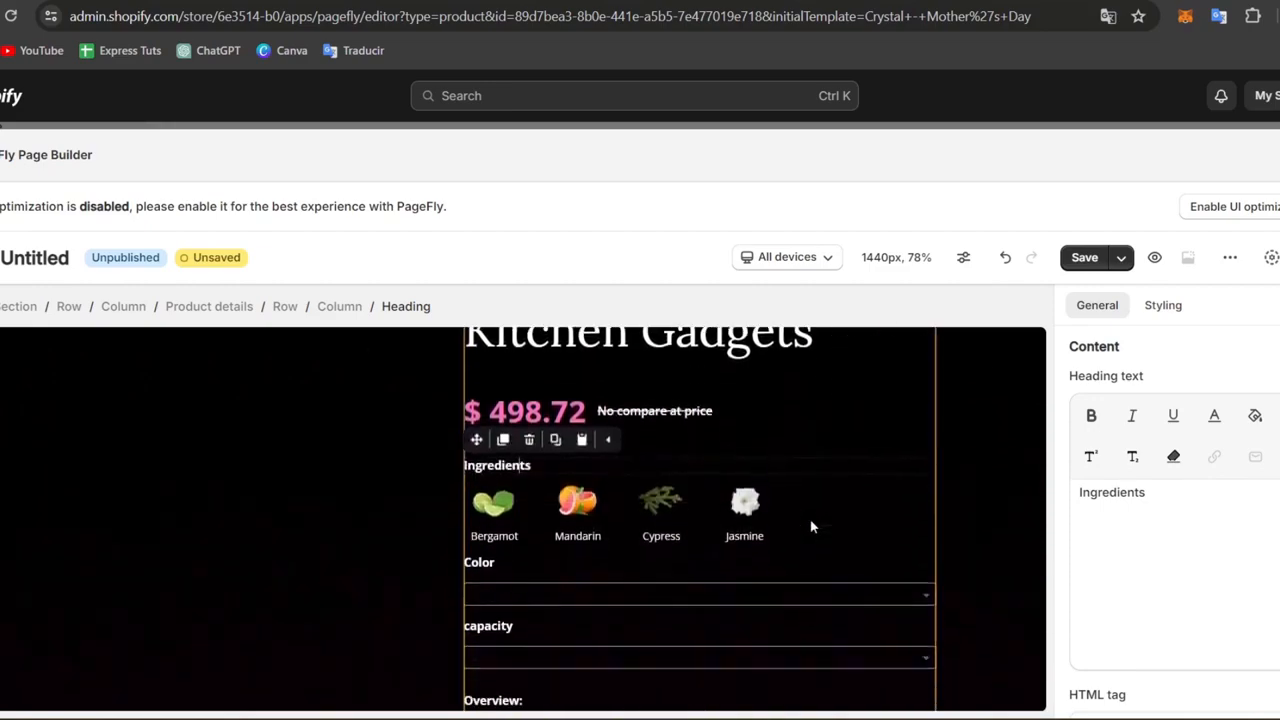
double_click(528, 465)
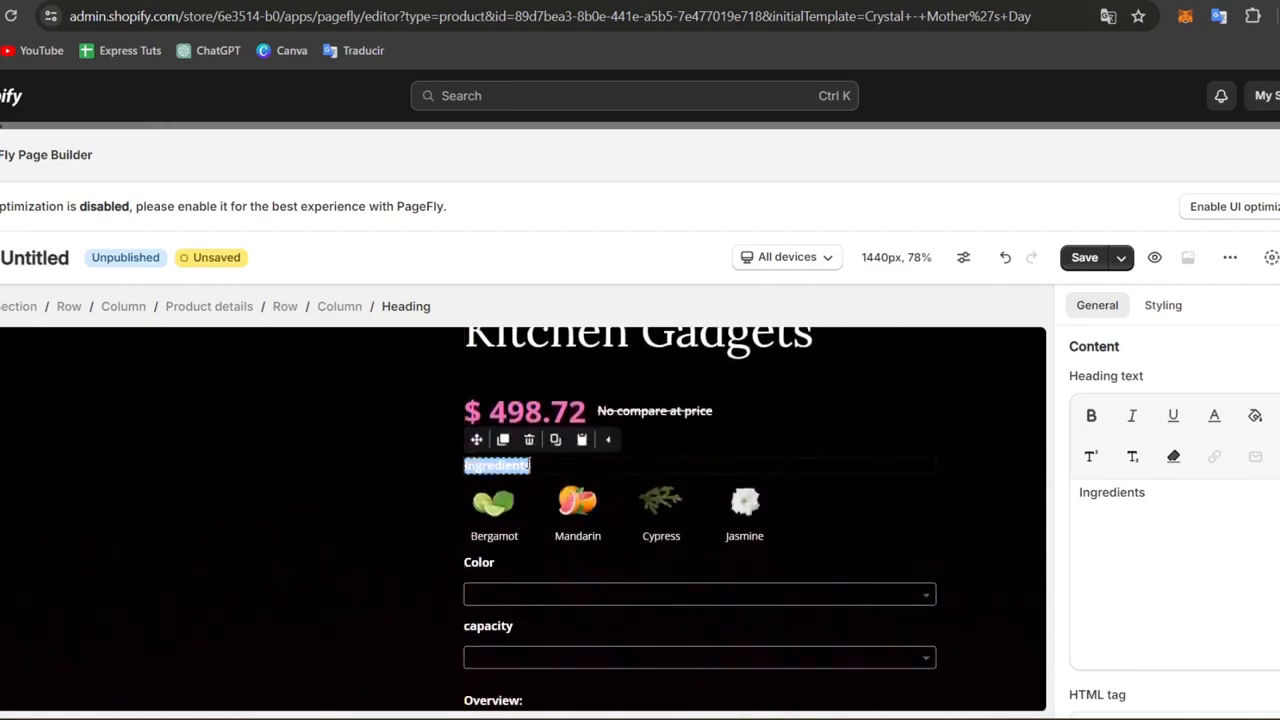
key(BackSpace)
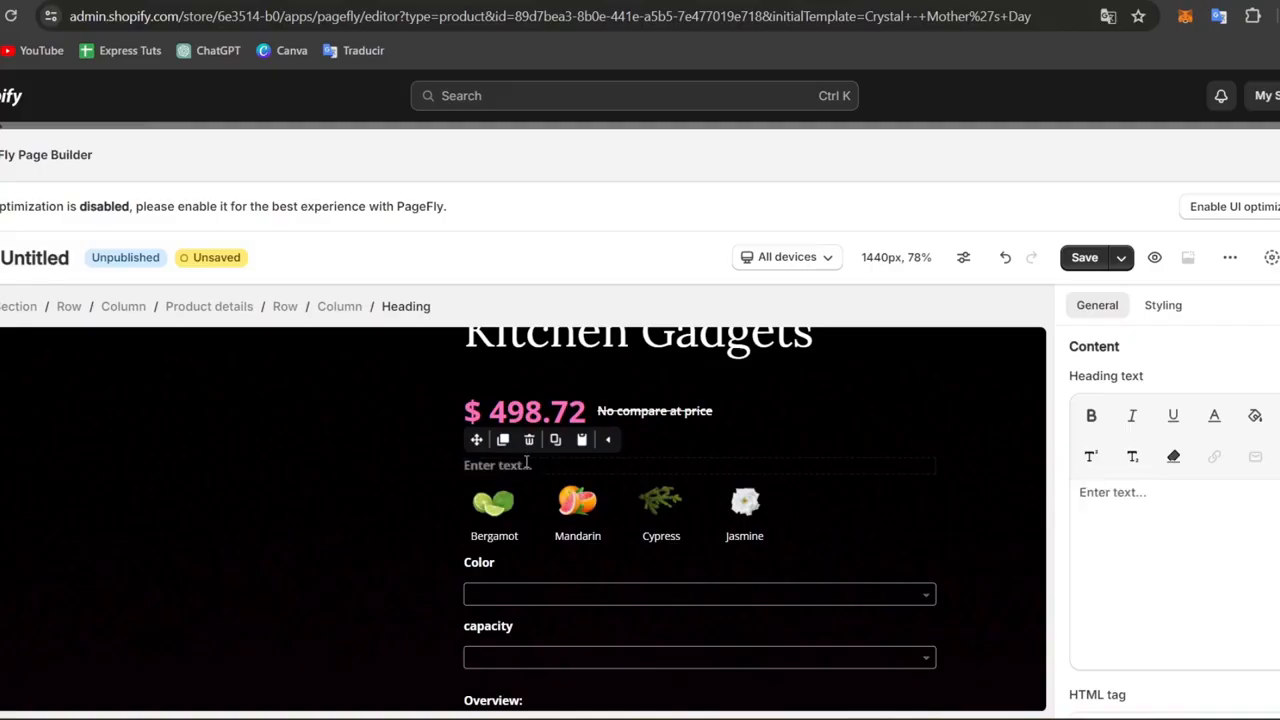
text(Materi)
click(492, 502)
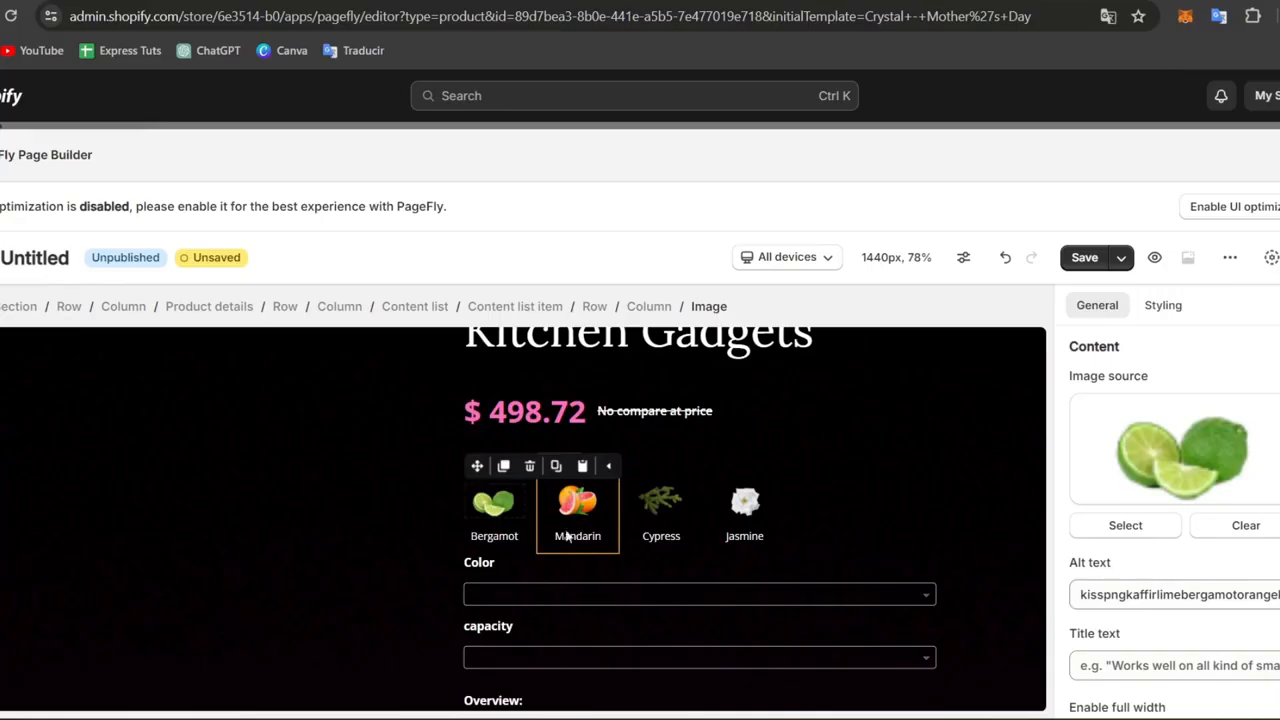
click(1127, 527)
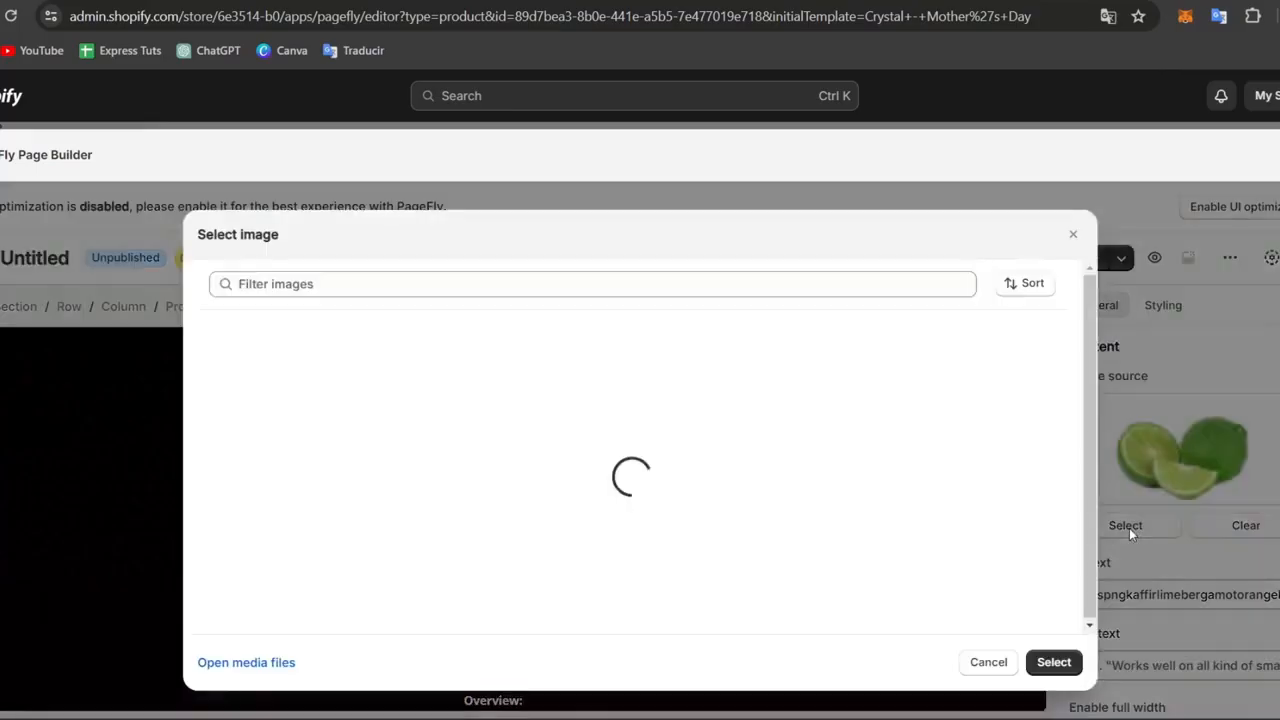
click(996, 664)
Delete the contents of the mandarin, cypress and jasmine items beneath the Materials heading.
click(612, 484)
click(603, 459)
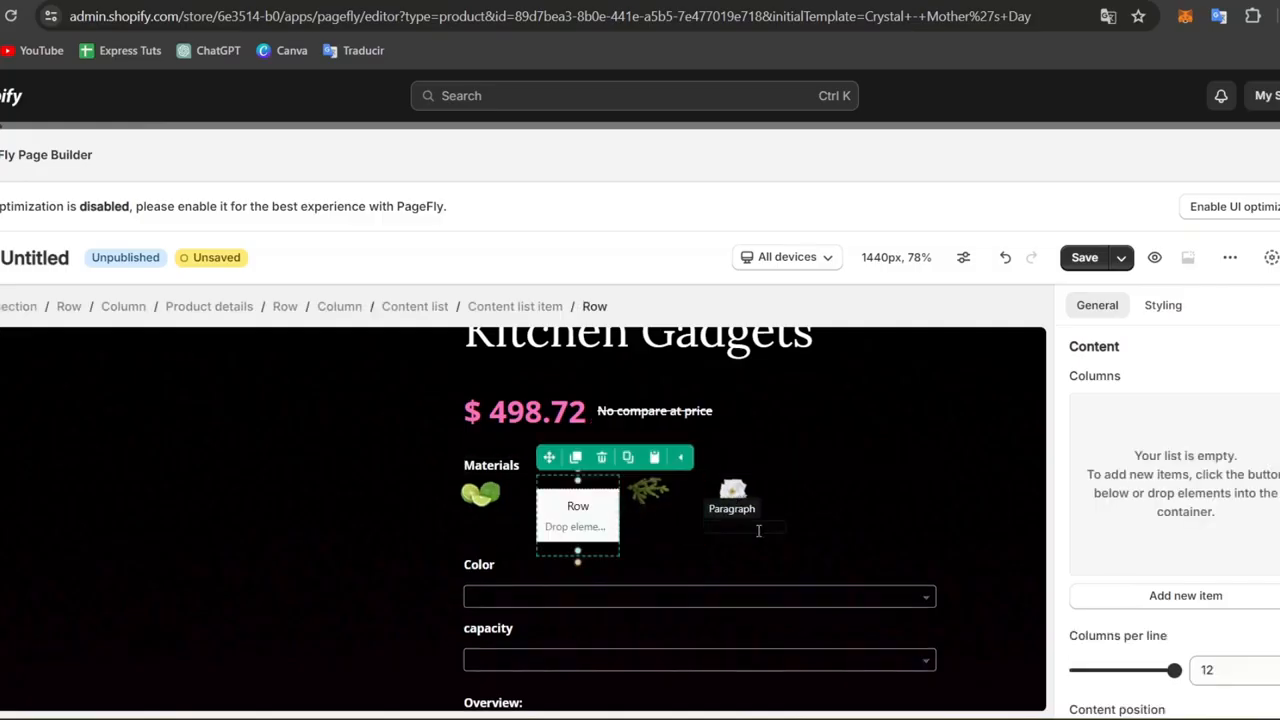
click(764, 531)
click(687, 512)
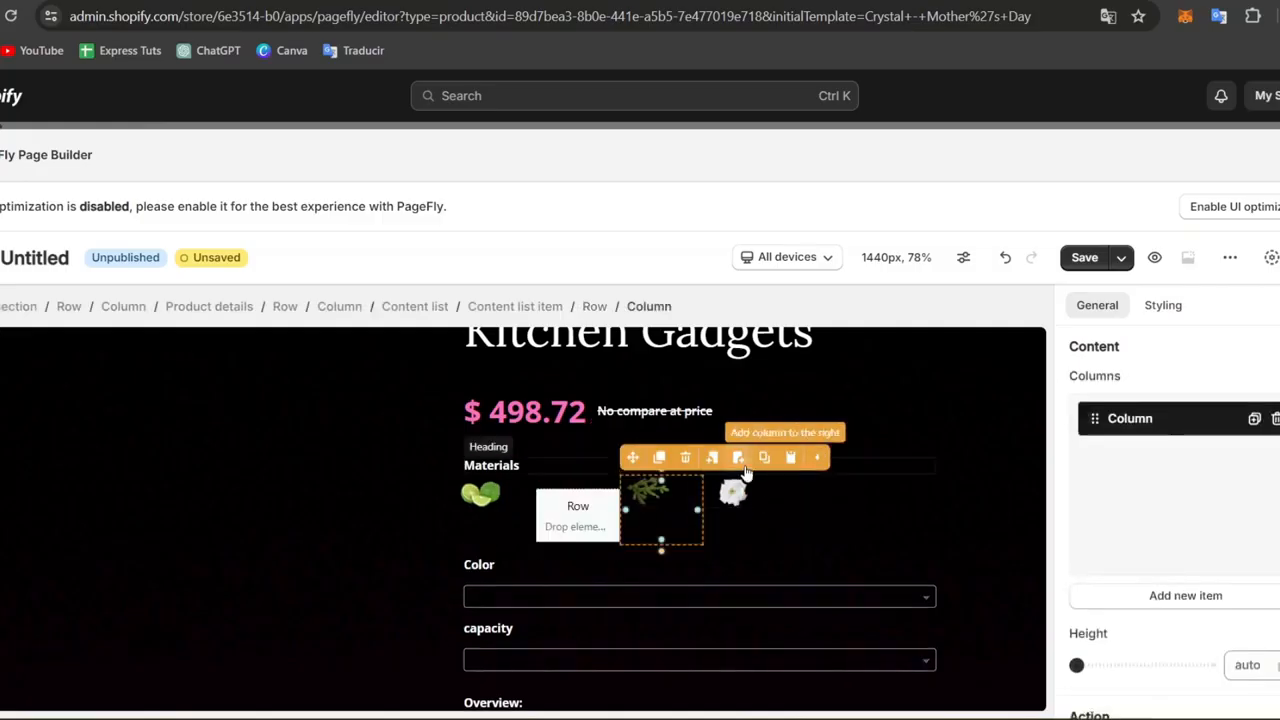
click(688, 457)
click(685, 457)
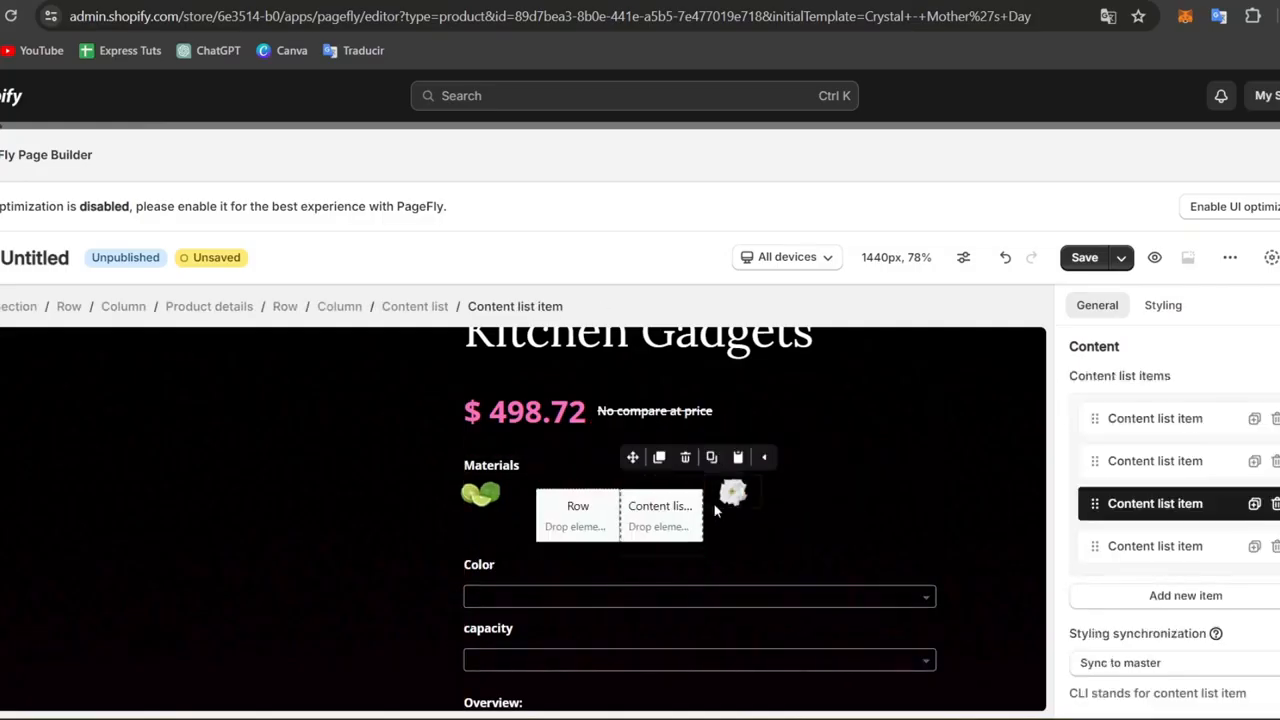
click(731, 490)
click(768, 460)
Delete the emptied content list items and the remaining lime item under the Materials heading.
click(663, 519)
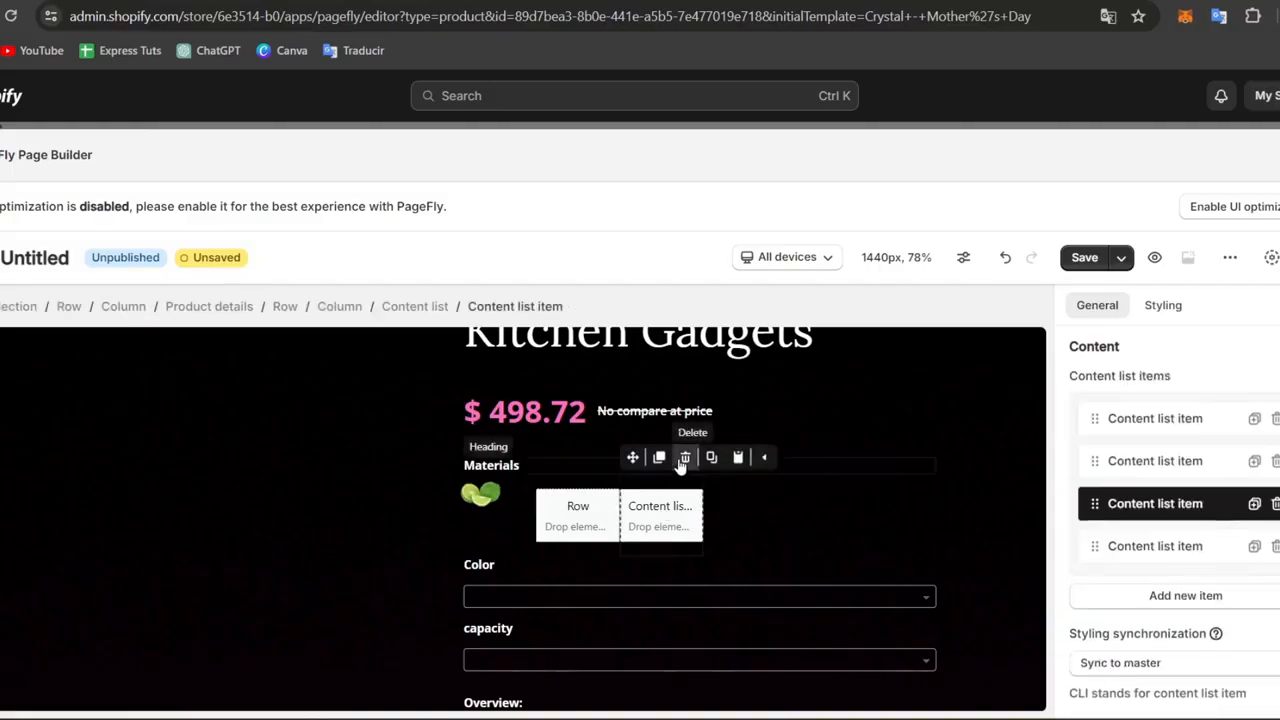
click(685, 459)
click(597, 529)
click(644, 458)
click(625, 508)
click(557, 512)
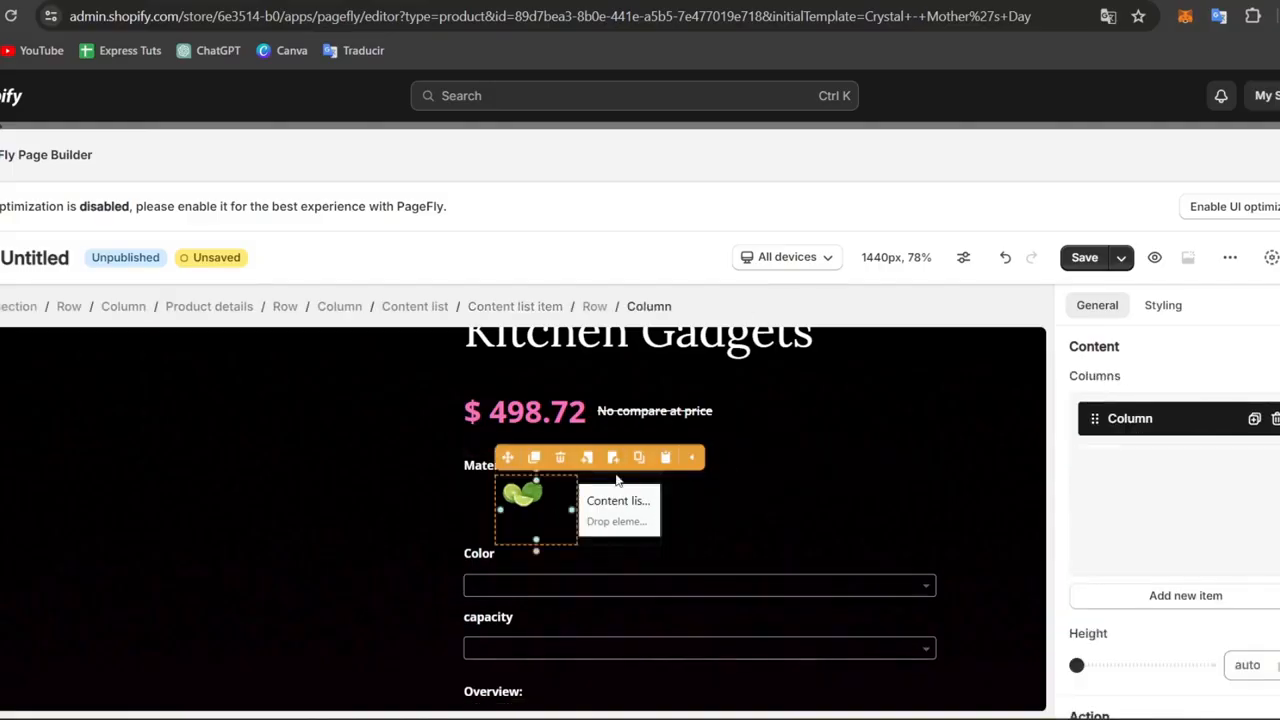
click(561, 459)
click(566, 473)
click(560, 458)
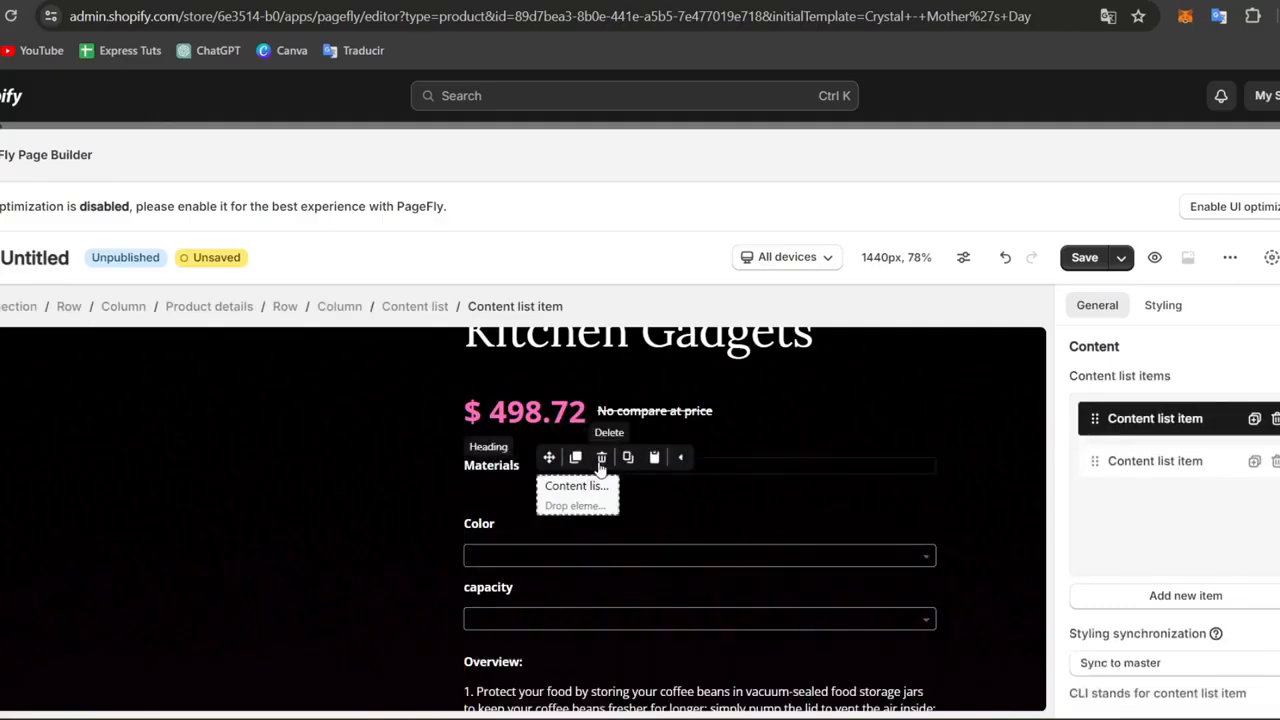
click(601, 459)
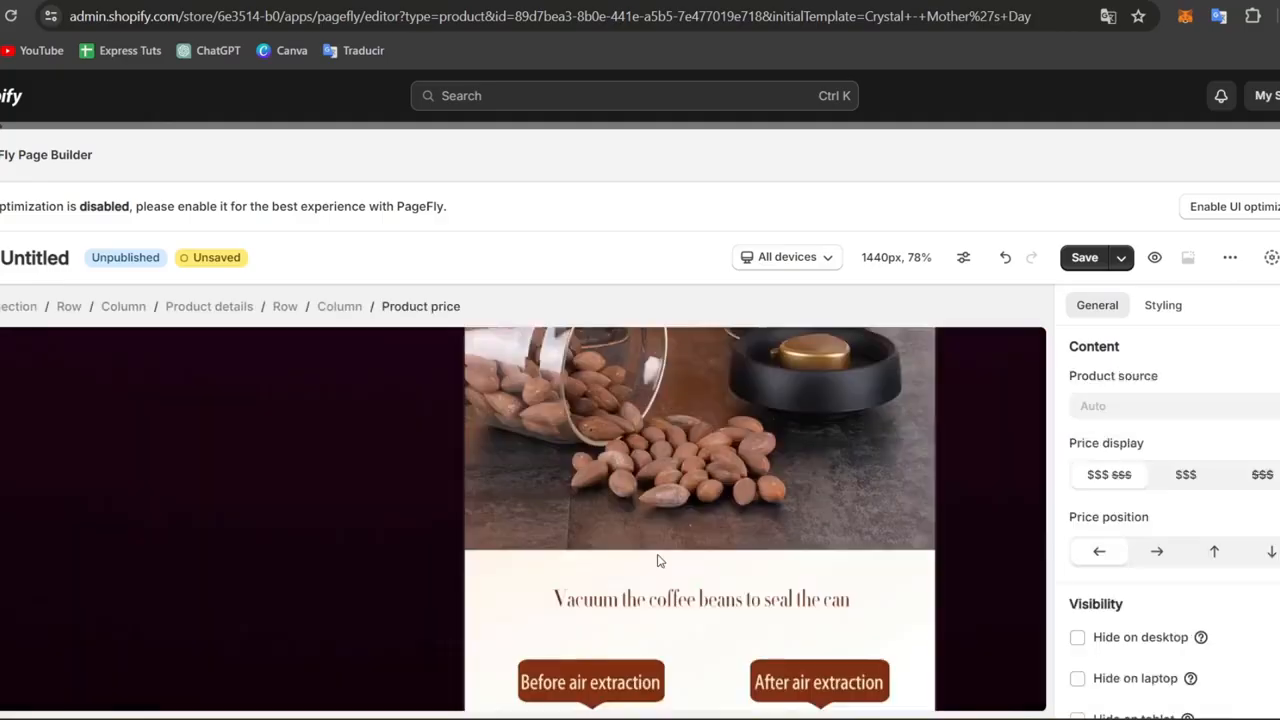
Look over the rest of the page and save it with the page title STARTER.
scroll(657, 561, down, 5)
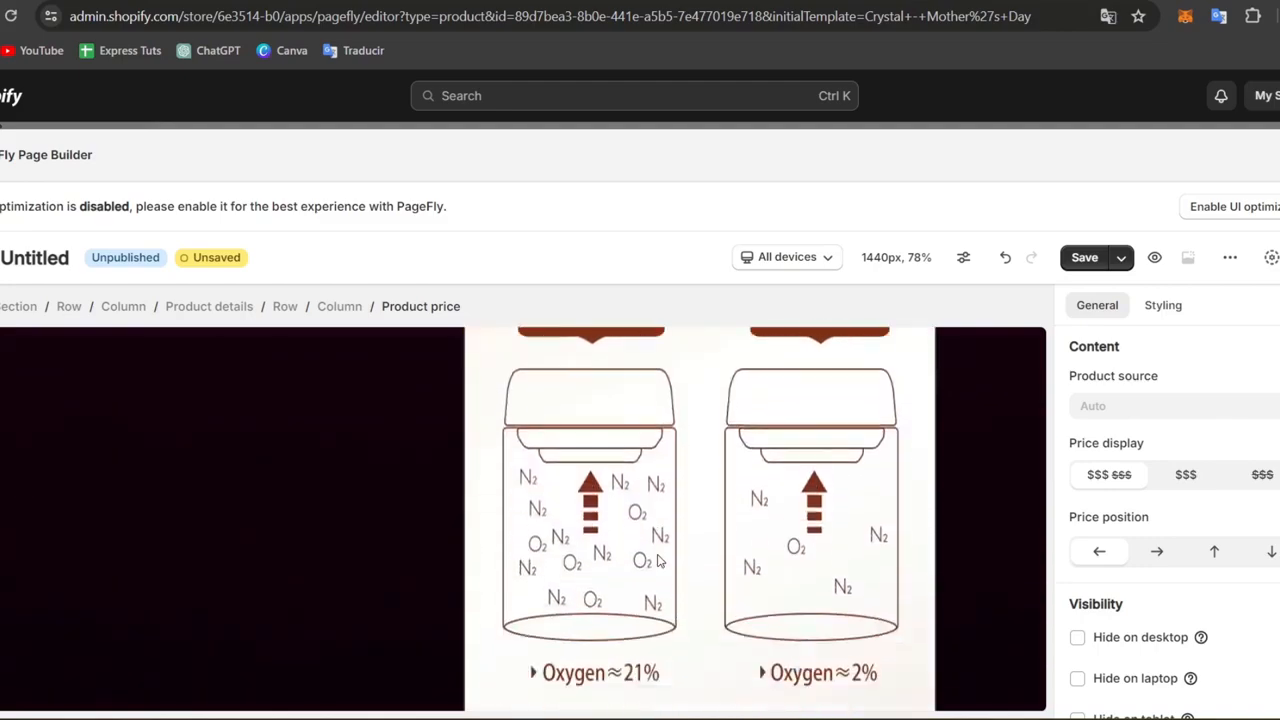
scroll(657, 561, down, 8)
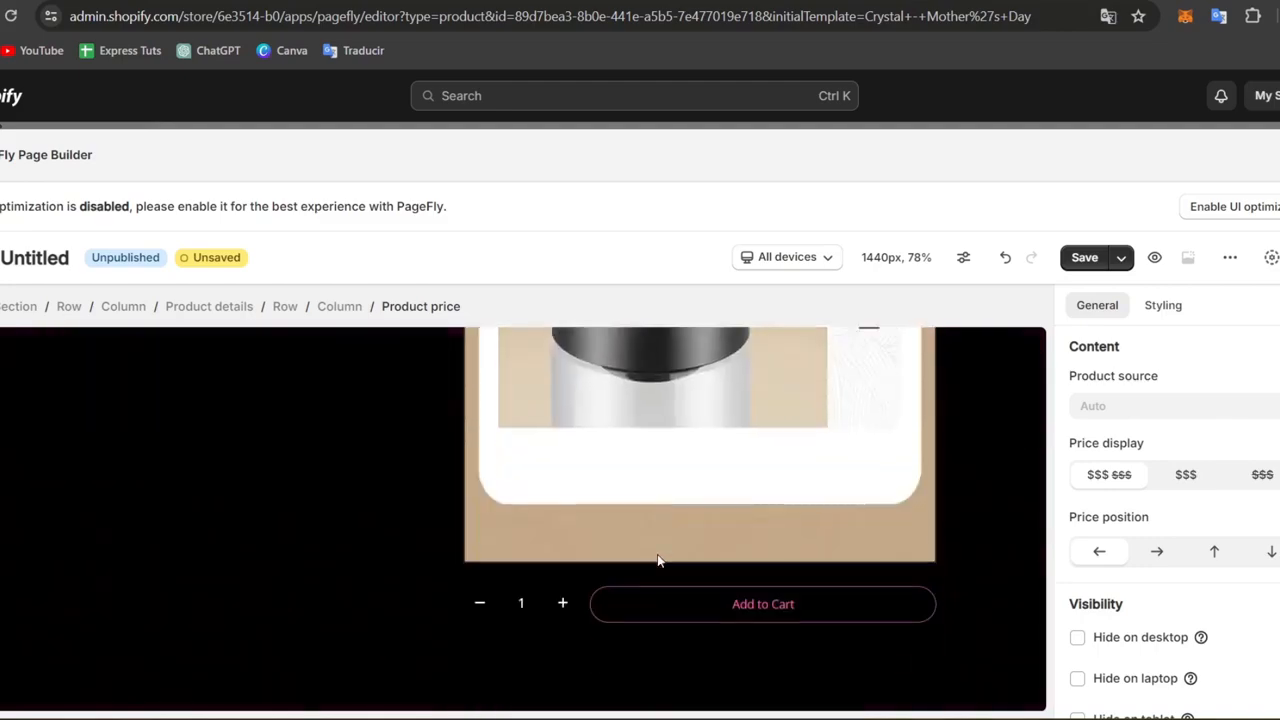
scroll(657, 561, down, 5)
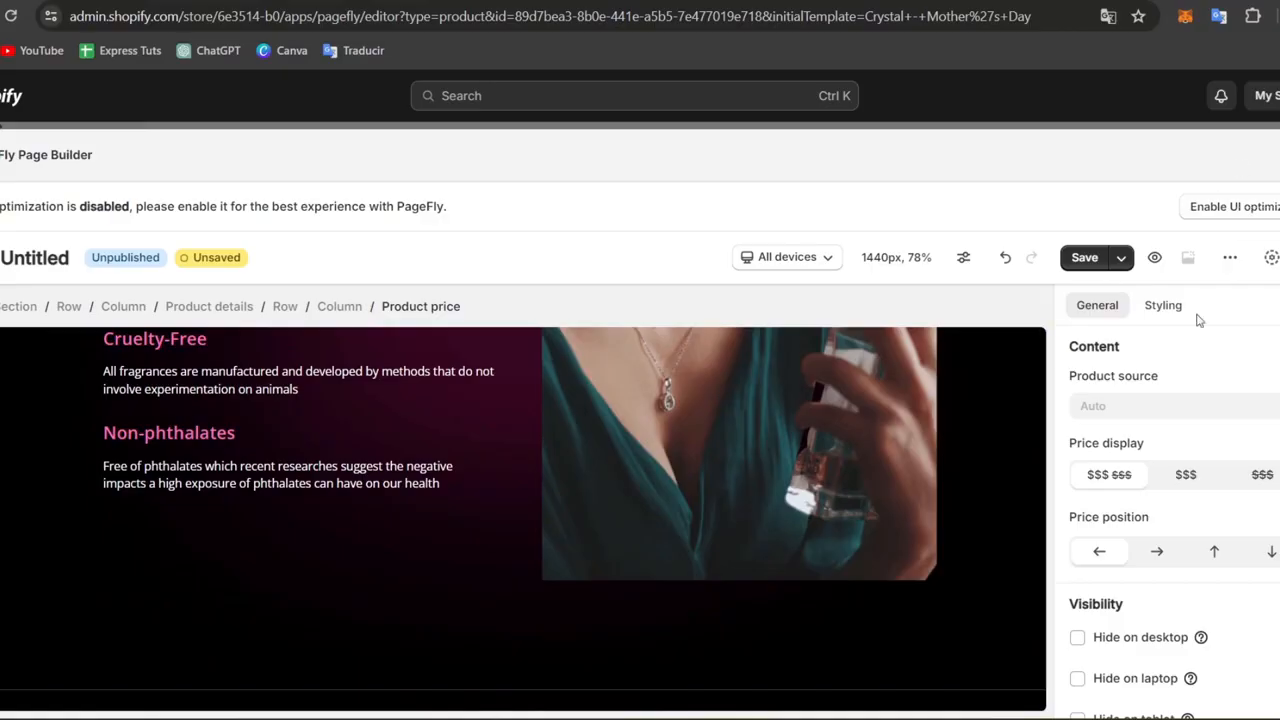
click(1089, 259)
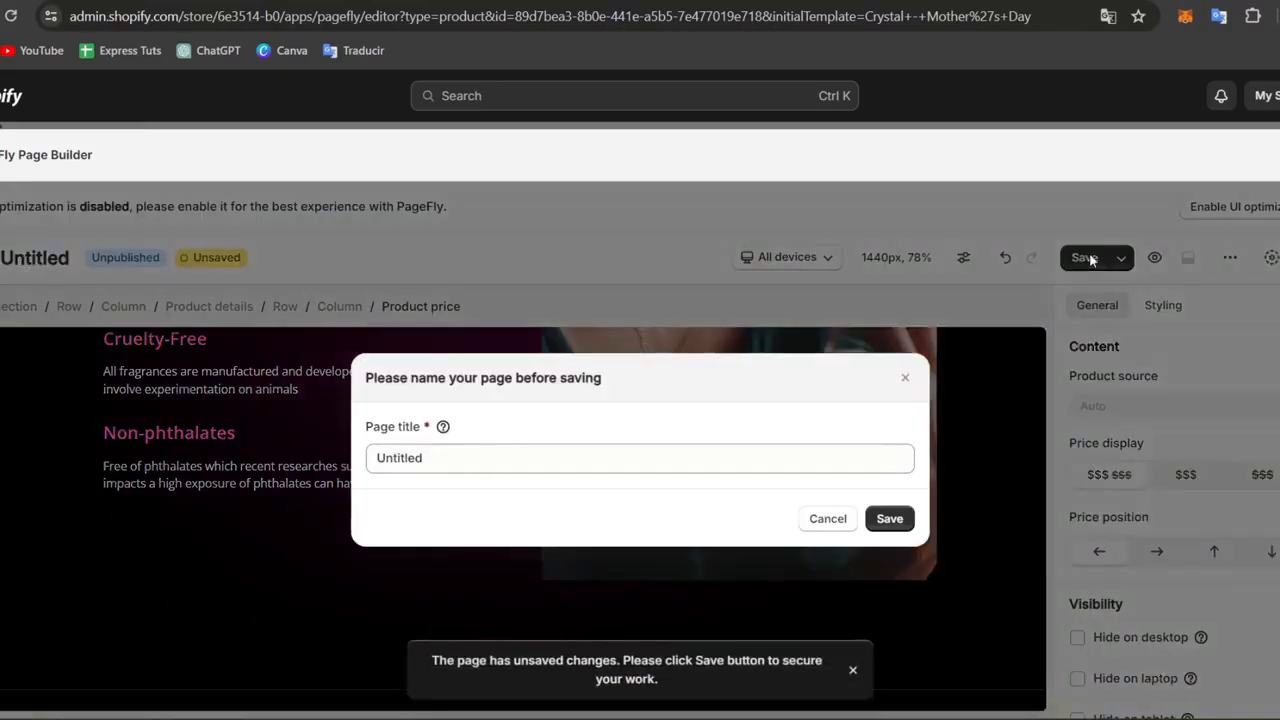
click(763, 456)
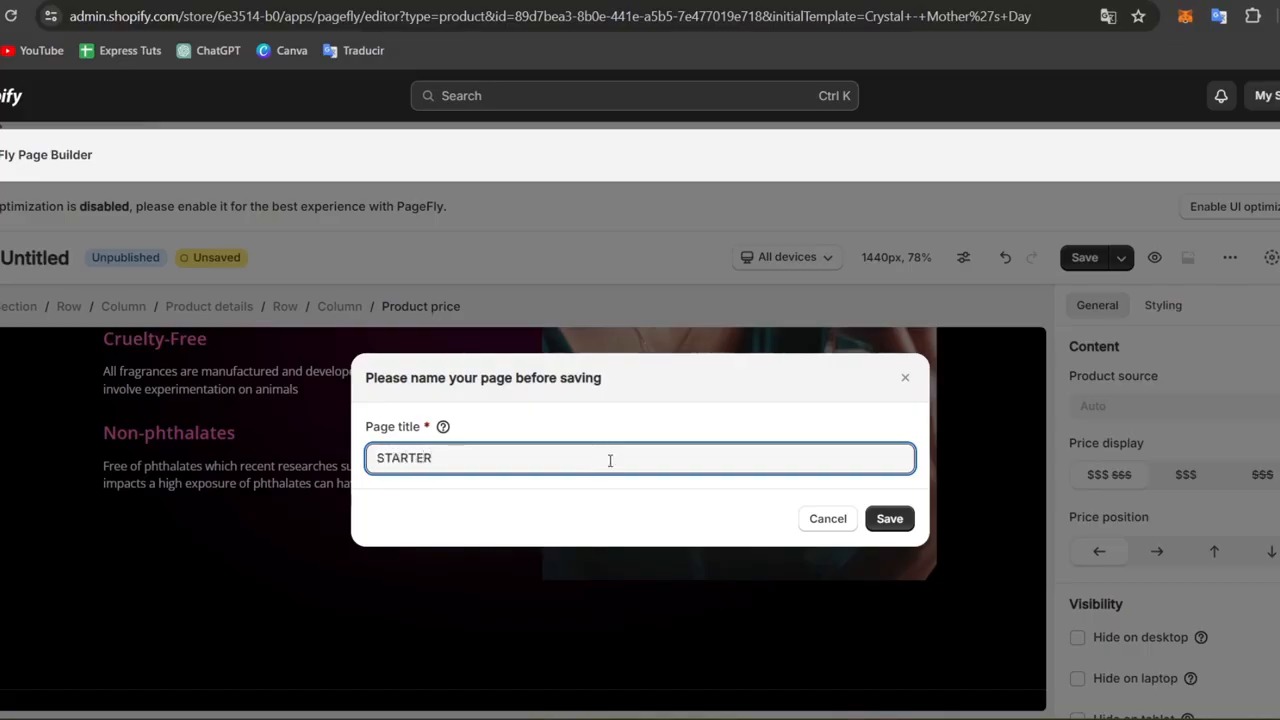
click(890, 520)
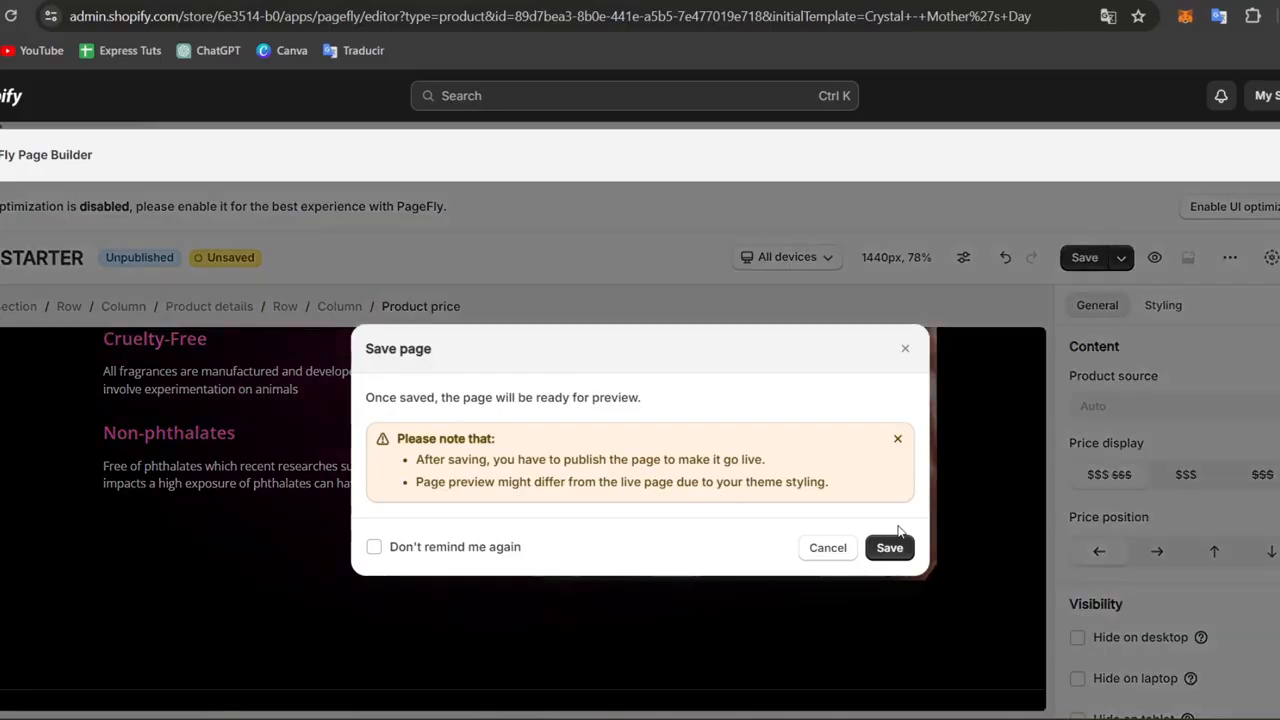
click(889, 548)
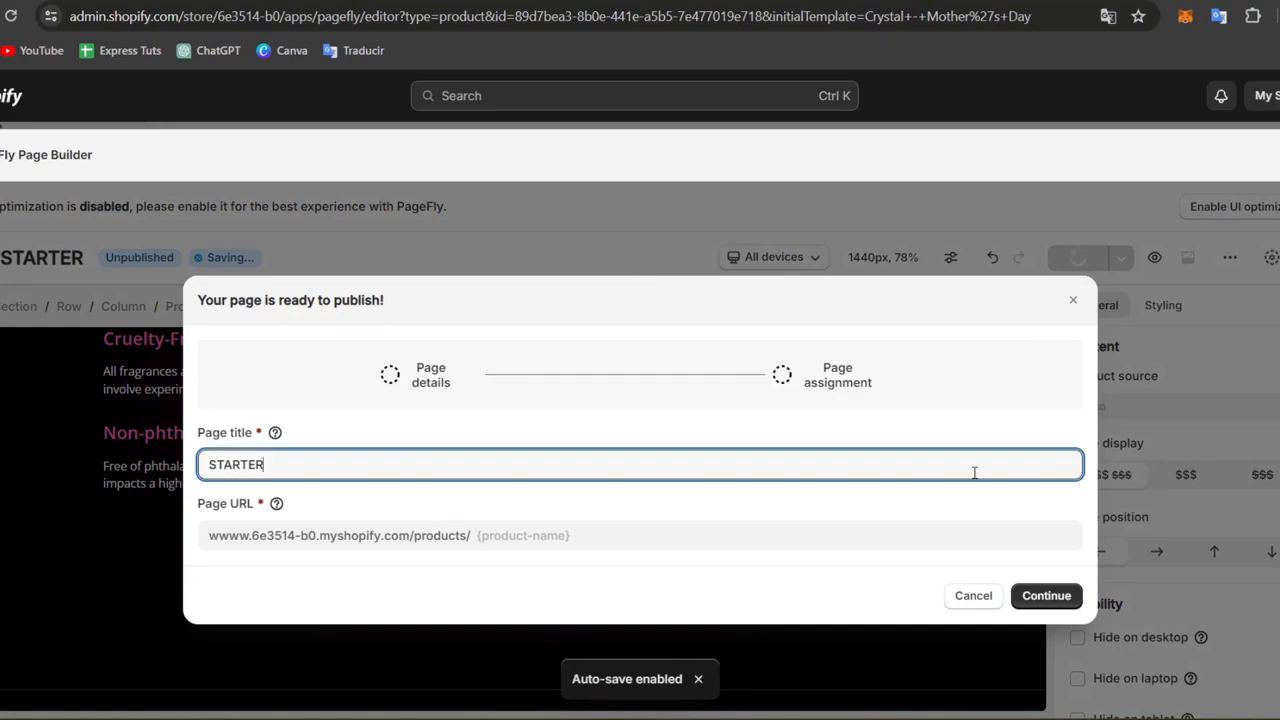
Continue to the page assignment for publishing and select the 2 in 1 Oil Sprayer Bottle product under Custom Products.
click(1046, 596)
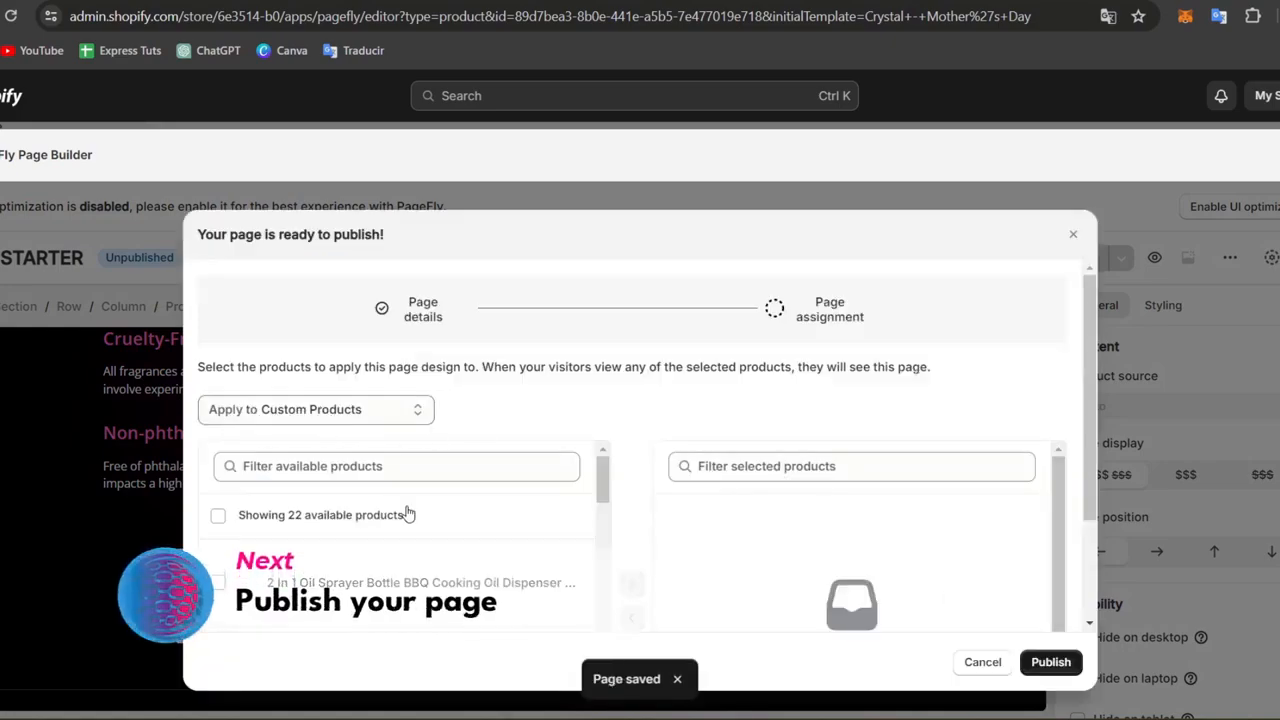
click(545, 595)
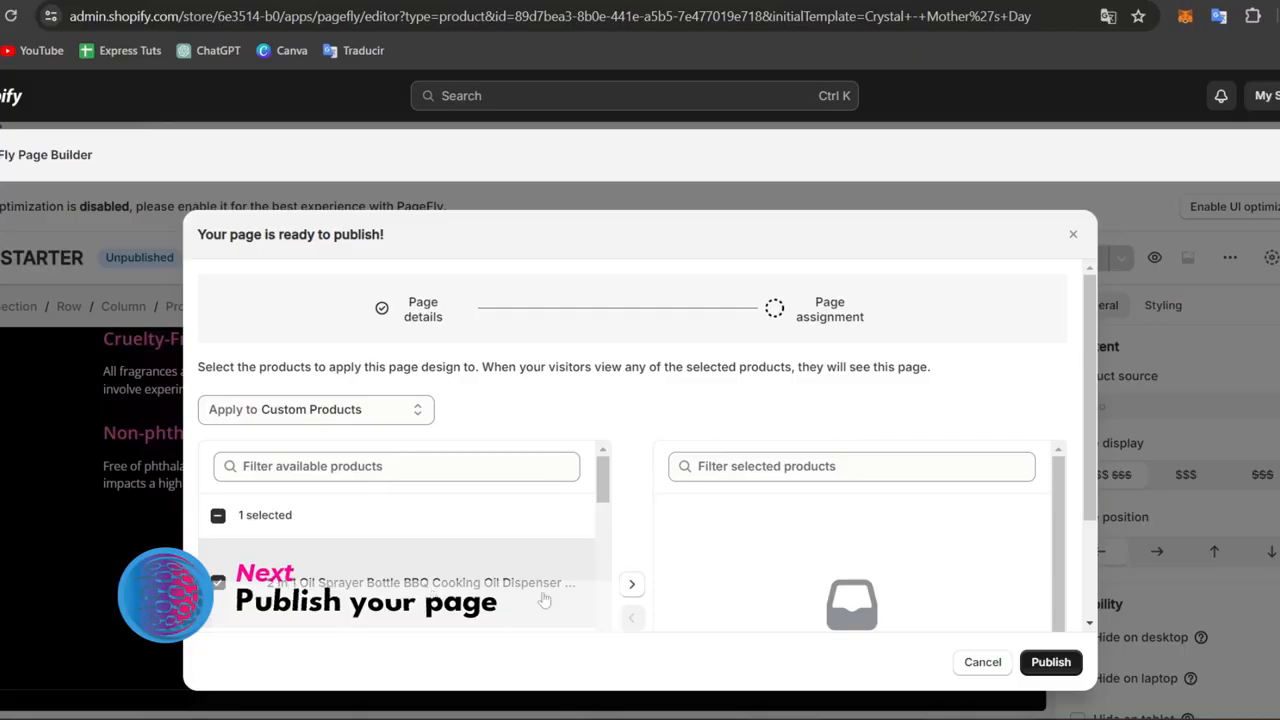
scroll(470, 560, down, 2)
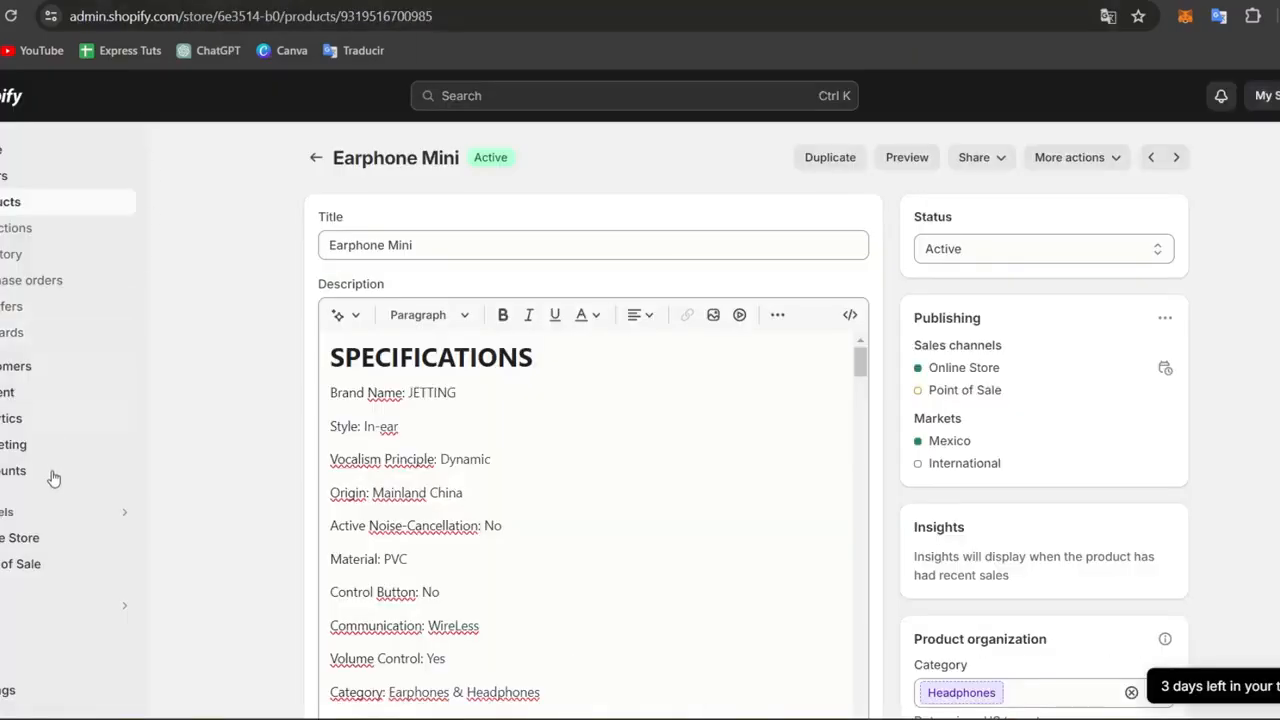
Open the live Dawn theme in the theme editor on the Default product template and collapse the Apps section.
click(24, 544)
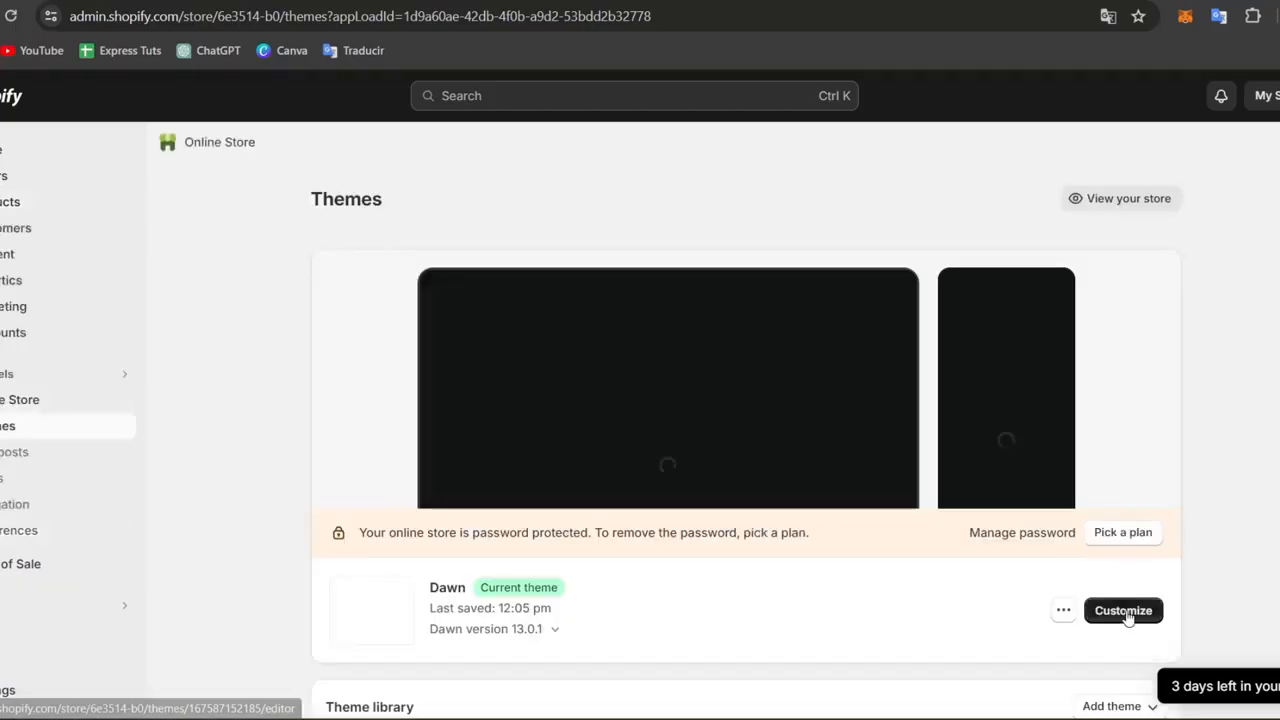
click(1127, 612)
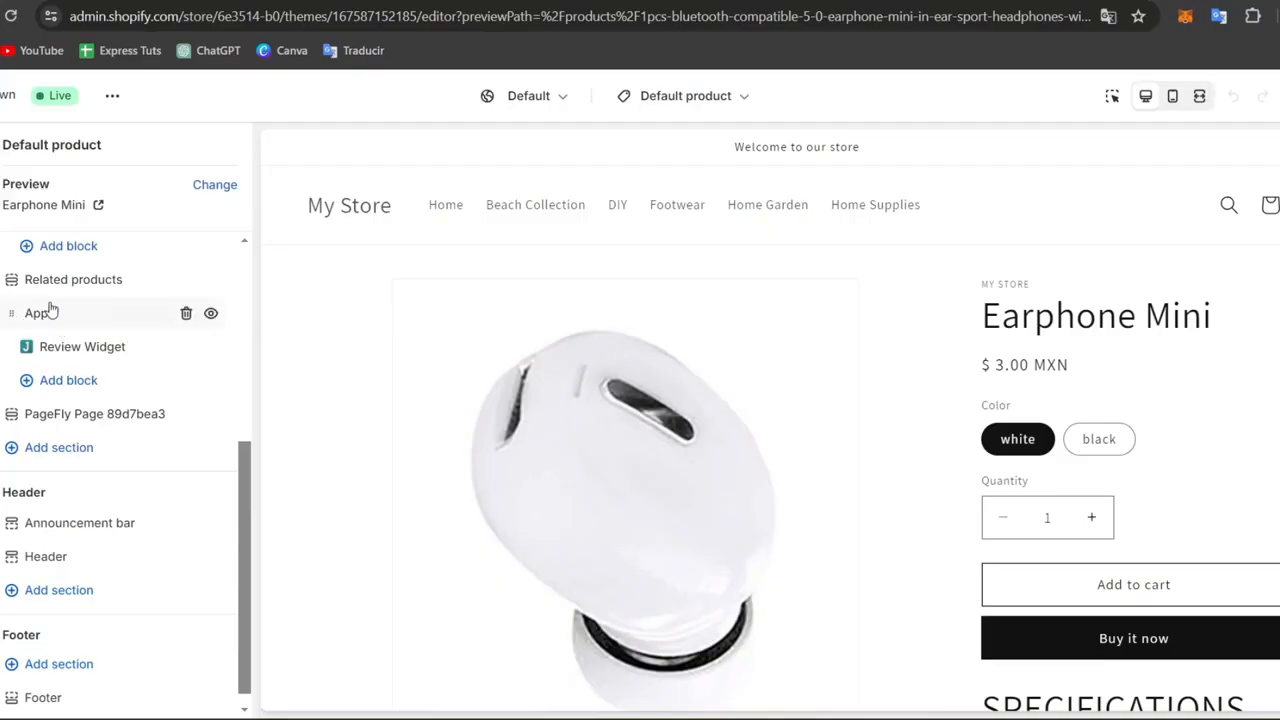
click(44, 363)
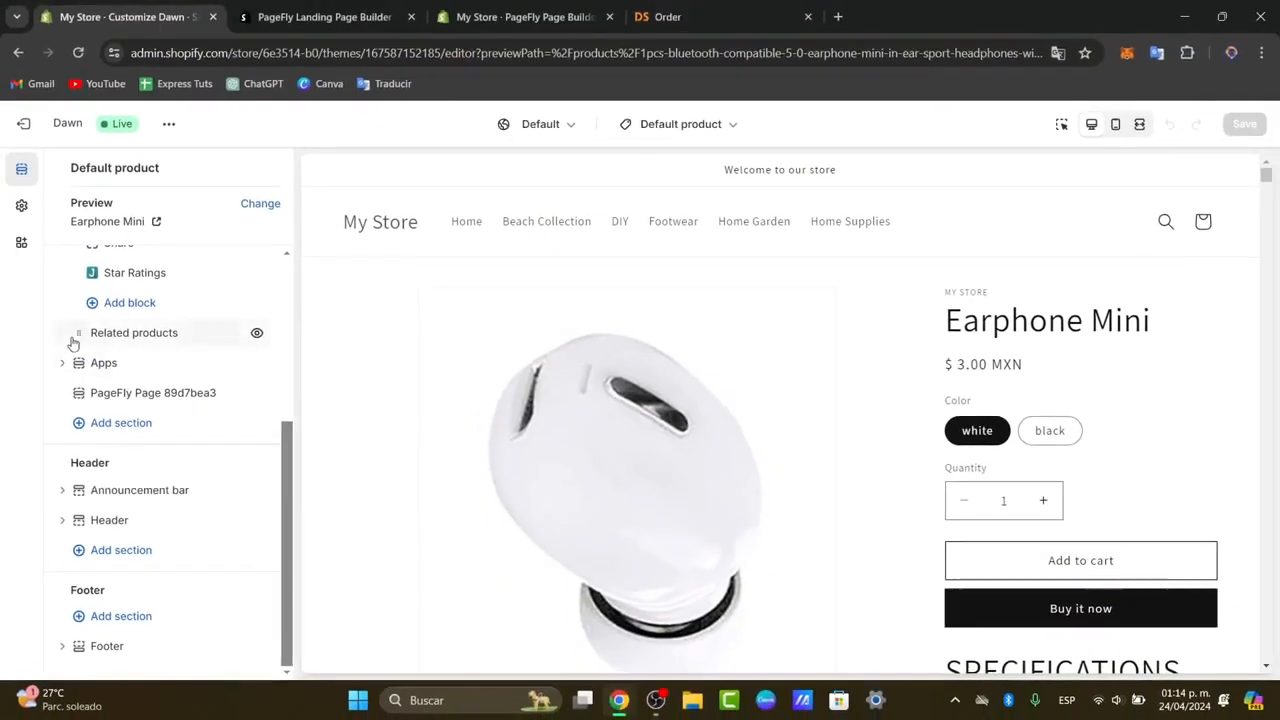
Hide the Product information and Related products sections and move the Apps section below the PageFly page section.
scroll(77, 342, up, 5)
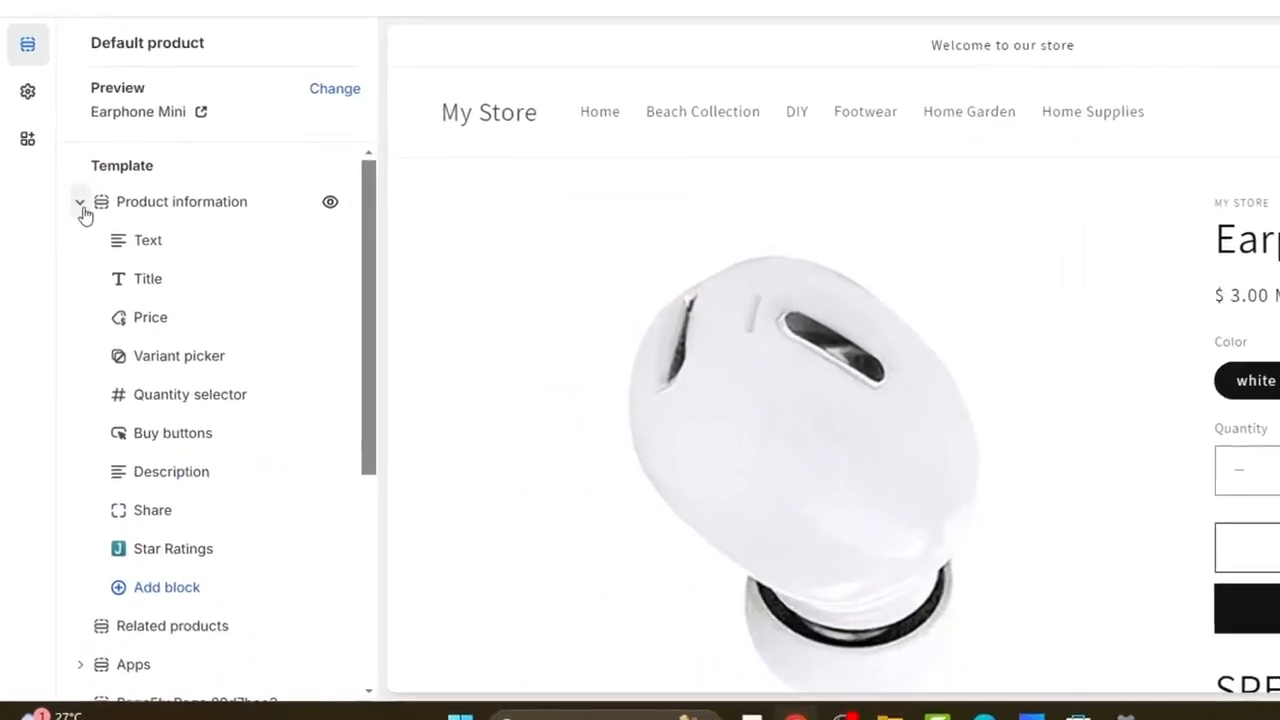
click(80, 204)
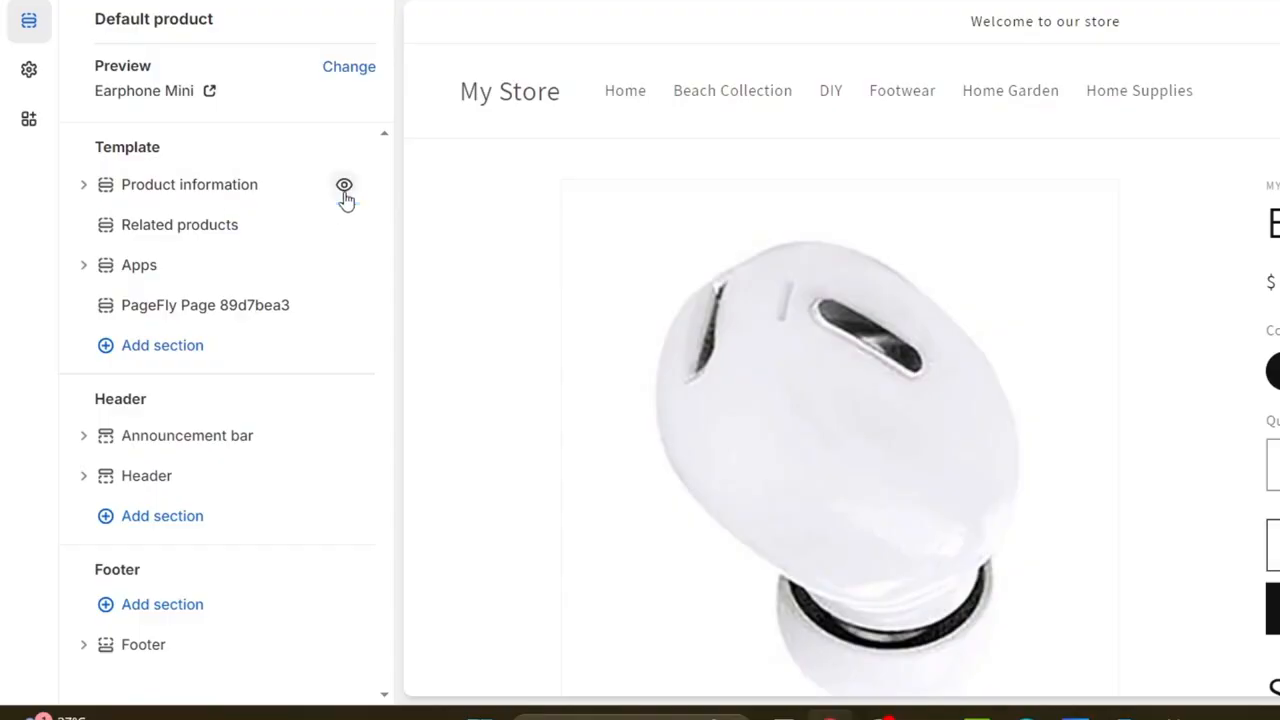
click(344, 188)
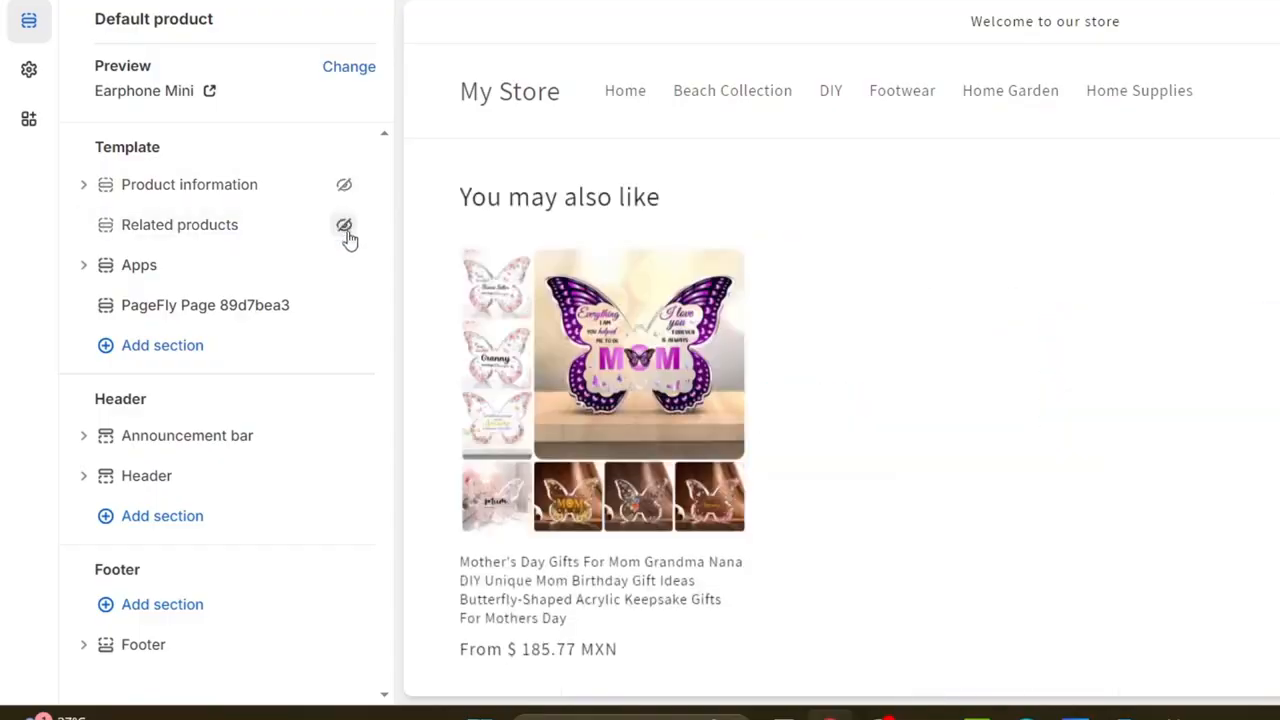
drag(150, 280, 131, 318)
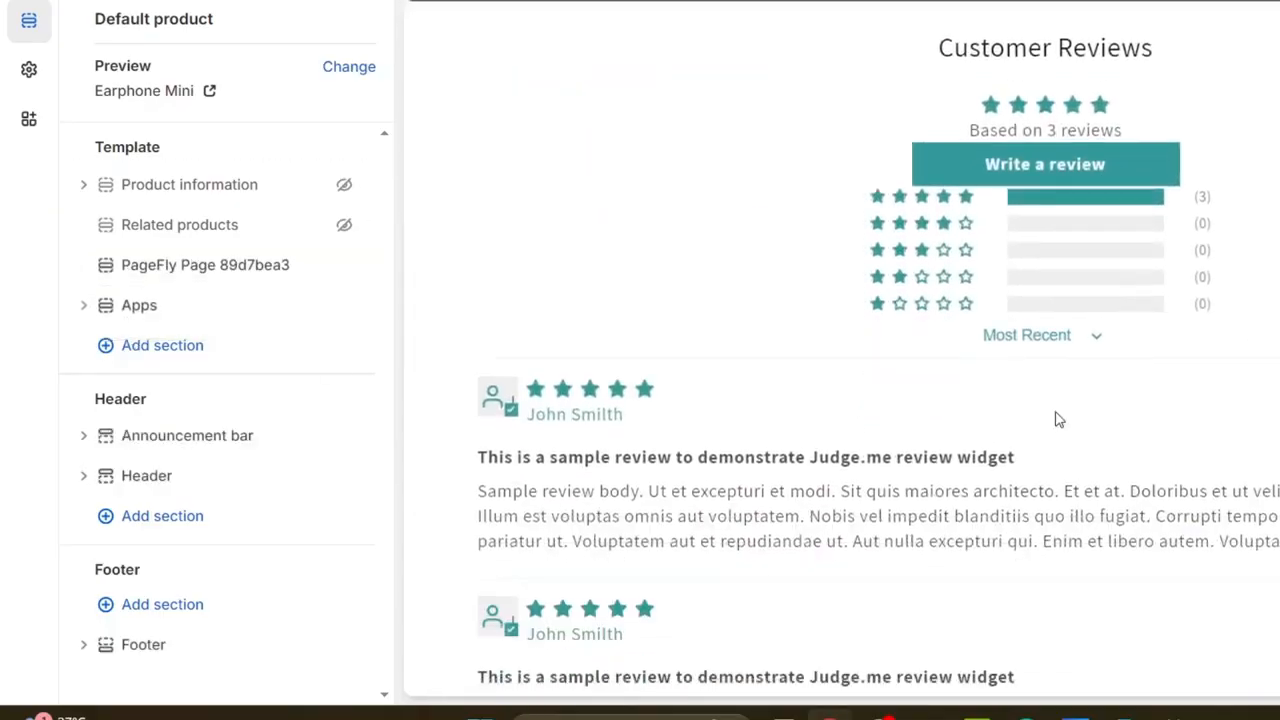
Check the PageFly page section in the product template preview and save the theme changes.
click(205, 265)
scroll(818, 350, down, 12)
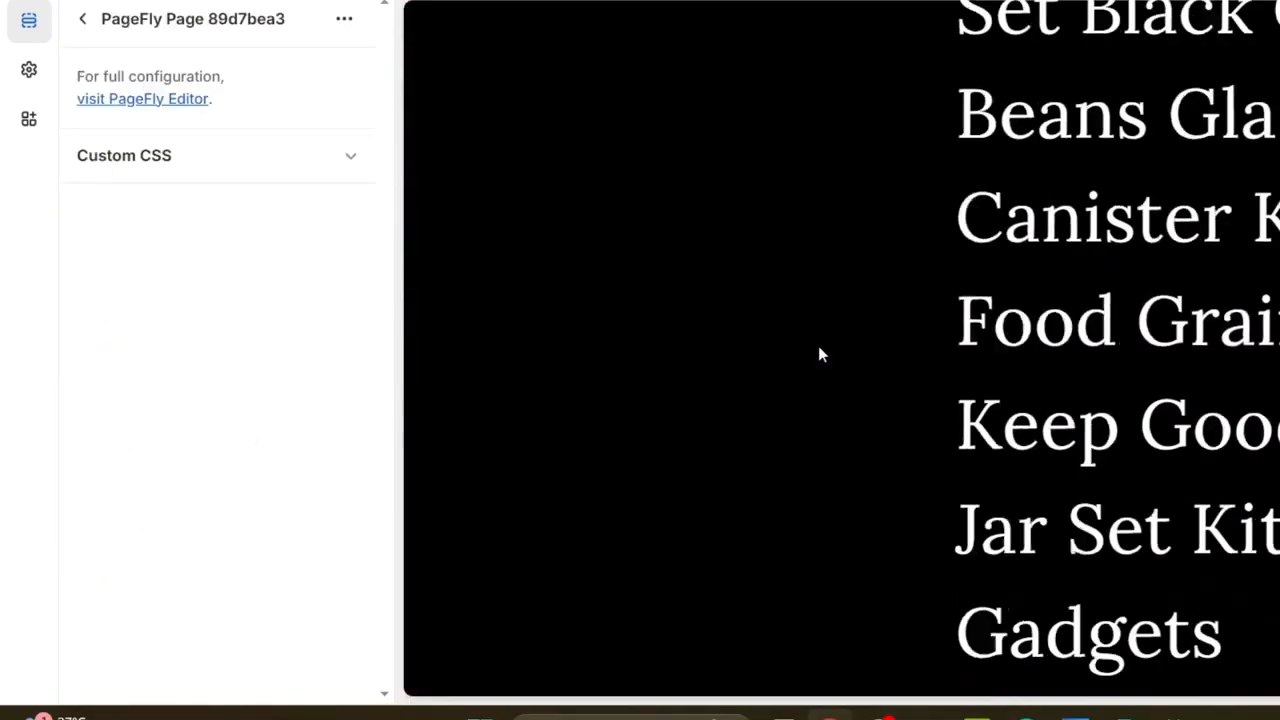
scroll(818, 350, down, 16)
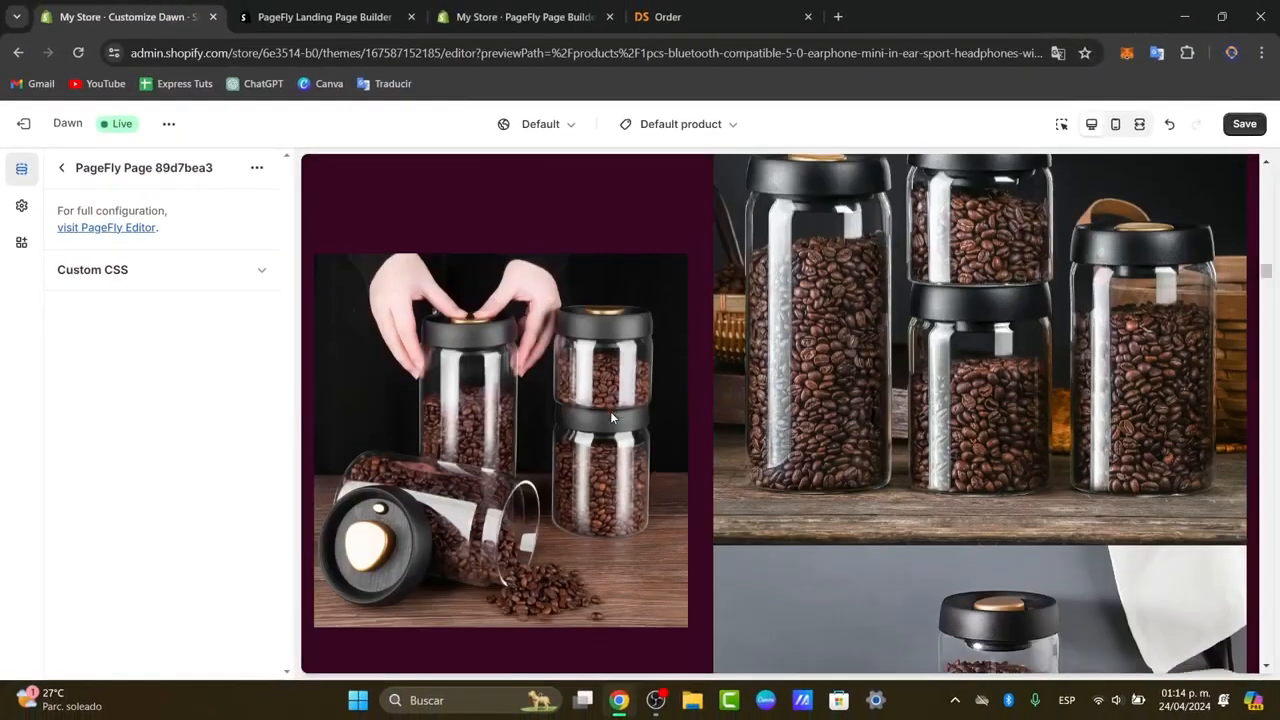
scroll(612, 418, down, 2)
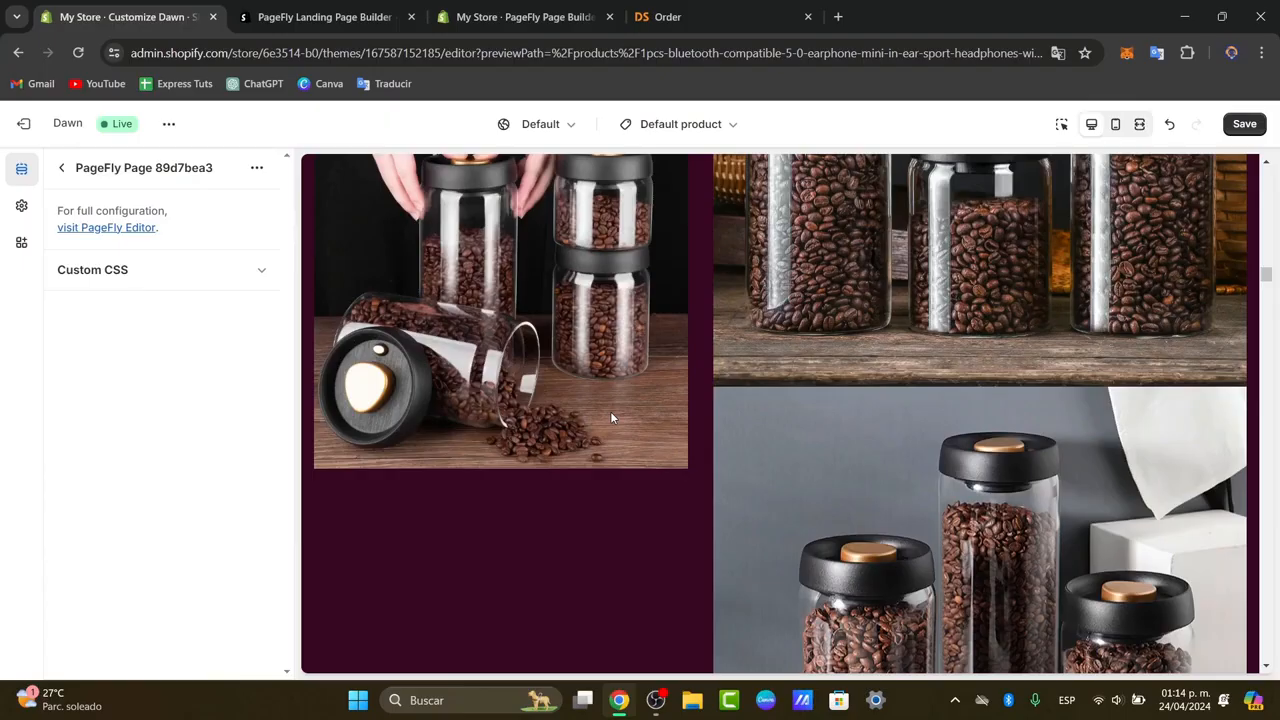
click(1242, 125)
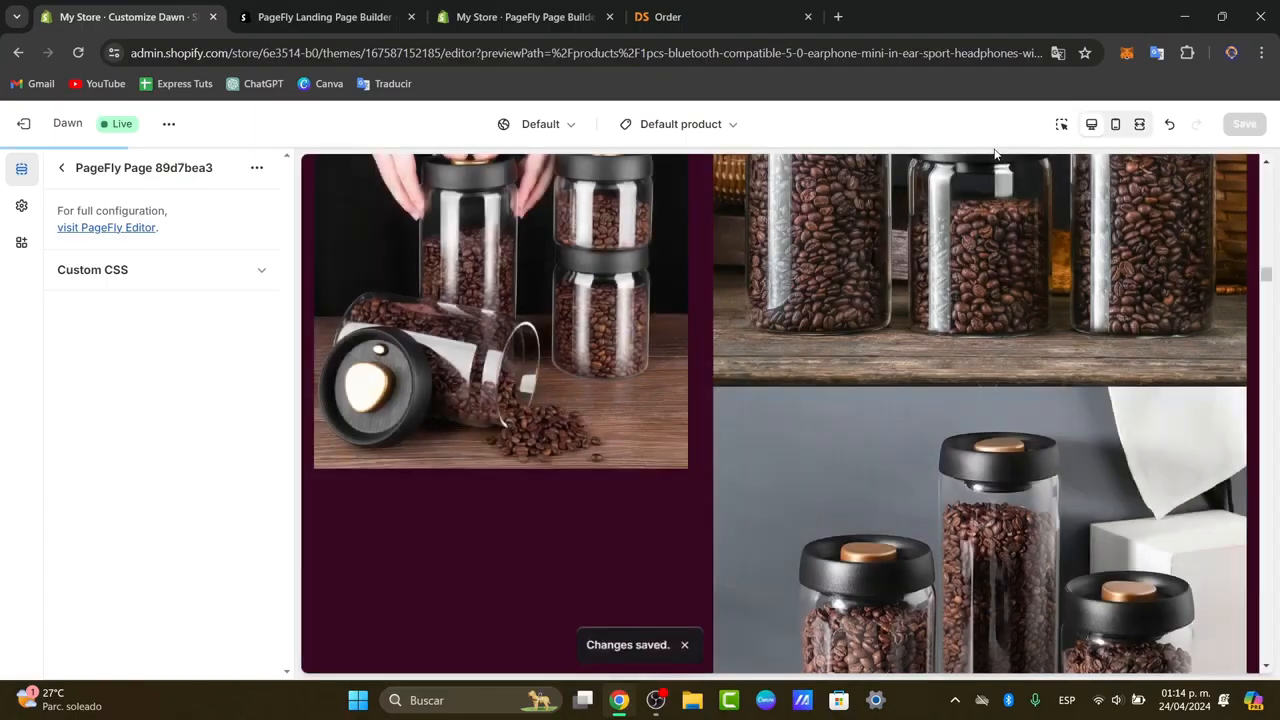
Review the PageFly product page in the preview, from the product images back up to the title.
scroll(906, 273, up, 3)
scroll(907, 277, down, 3)
scroll(878, 376, up, 3)
scroll(878, 376, up, 13)
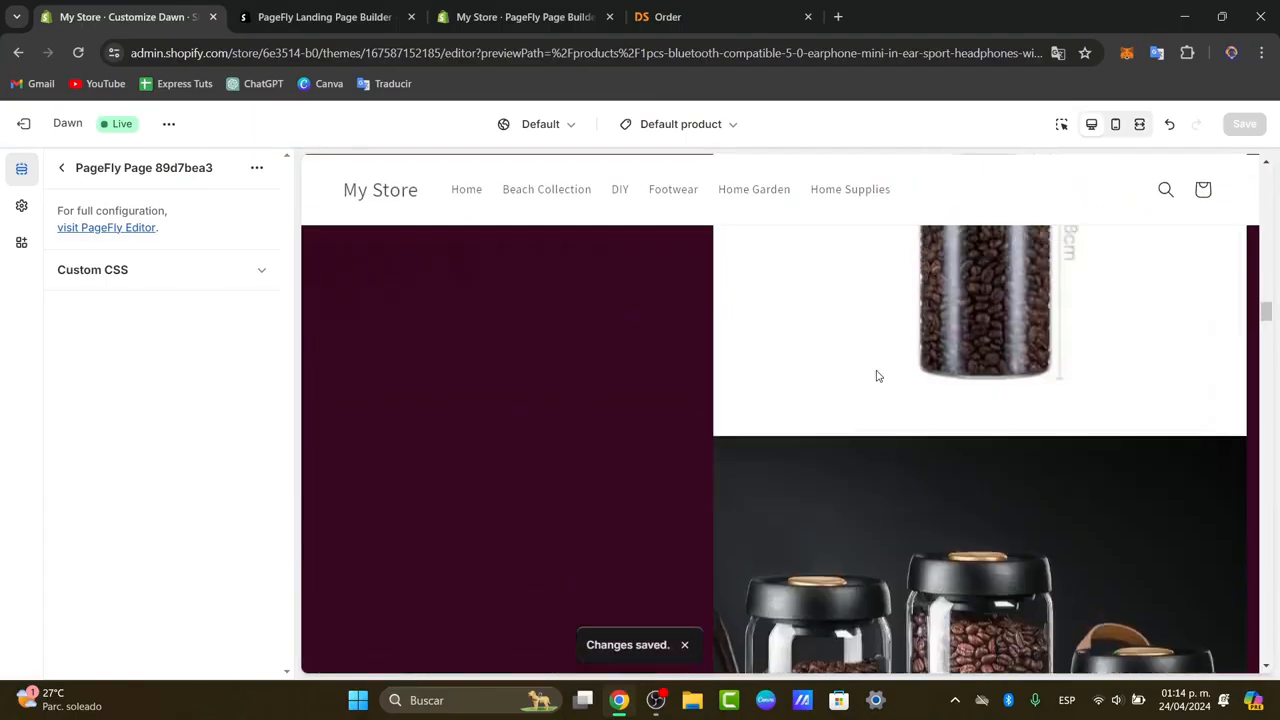
scroll(878, 376, up, 12)
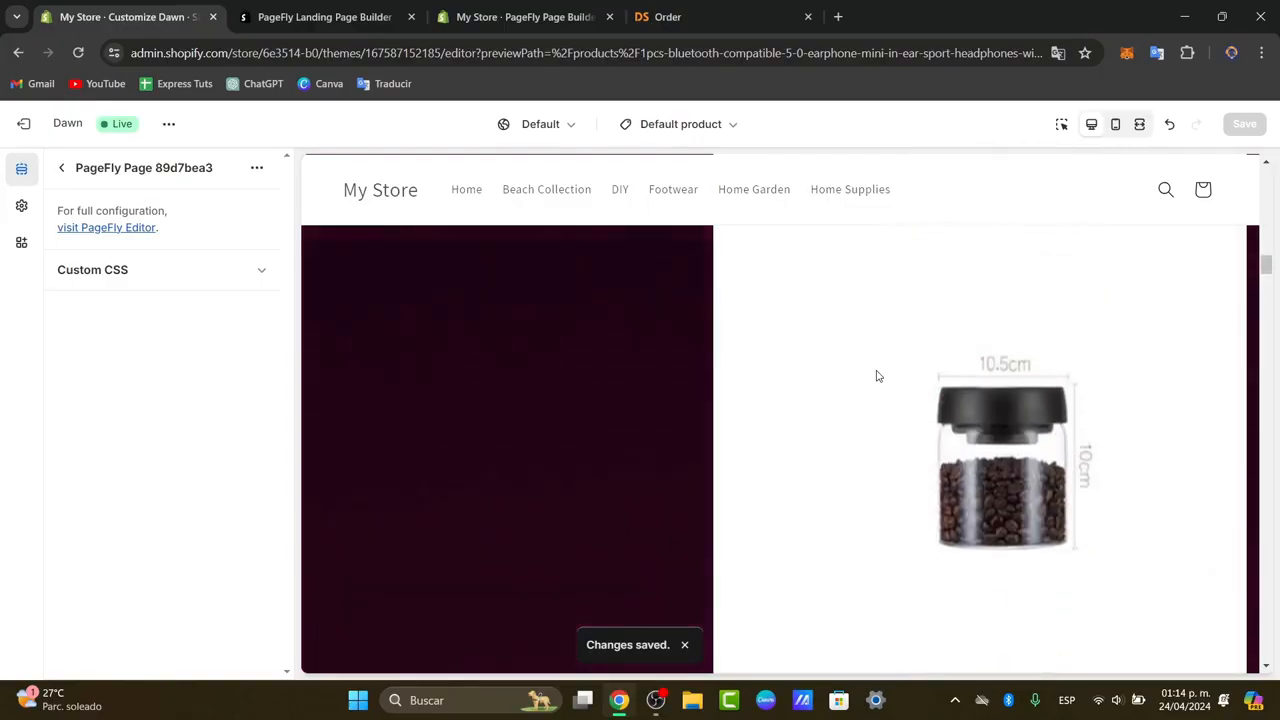
scroll(878, 376, up, 12)
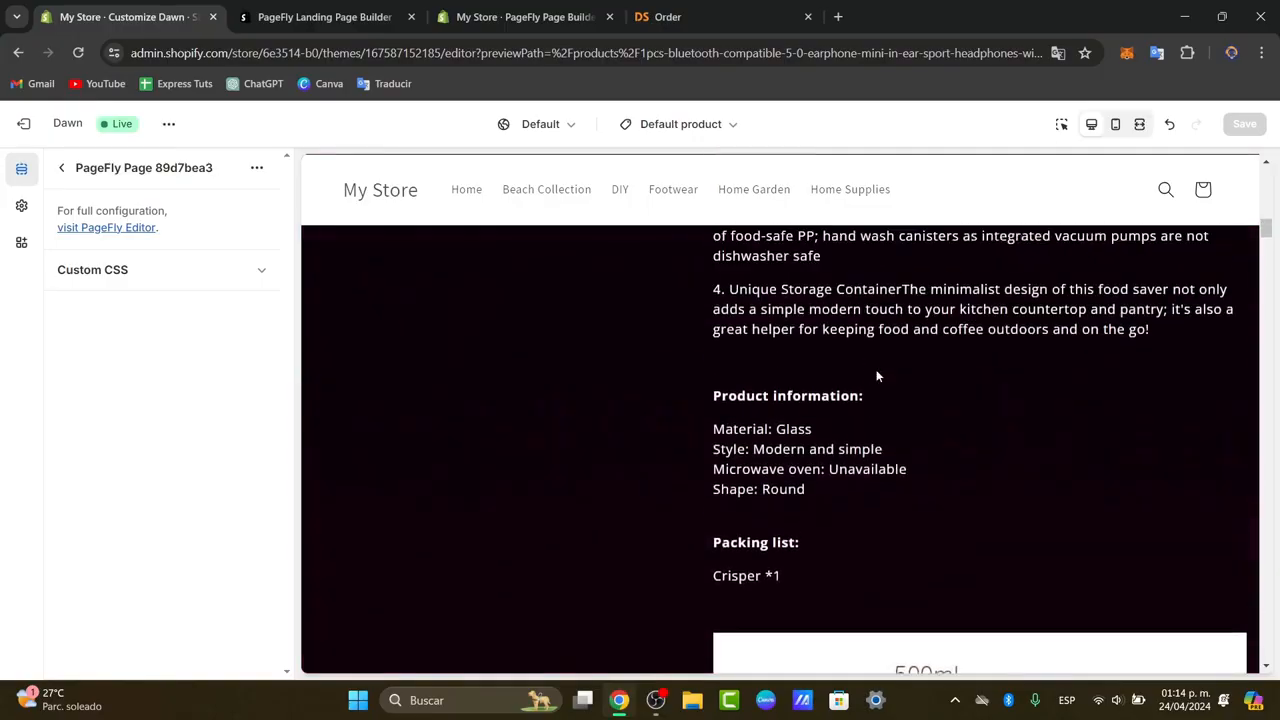
scroll(878, 376, up, 4)
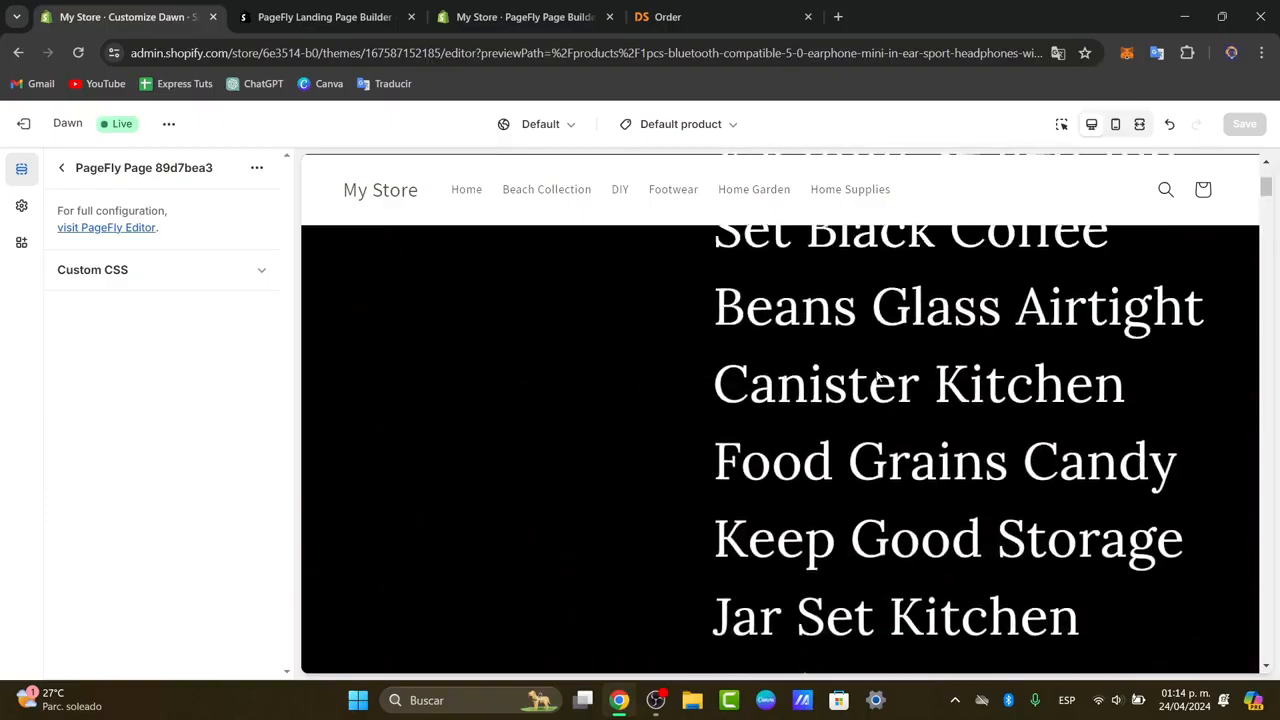